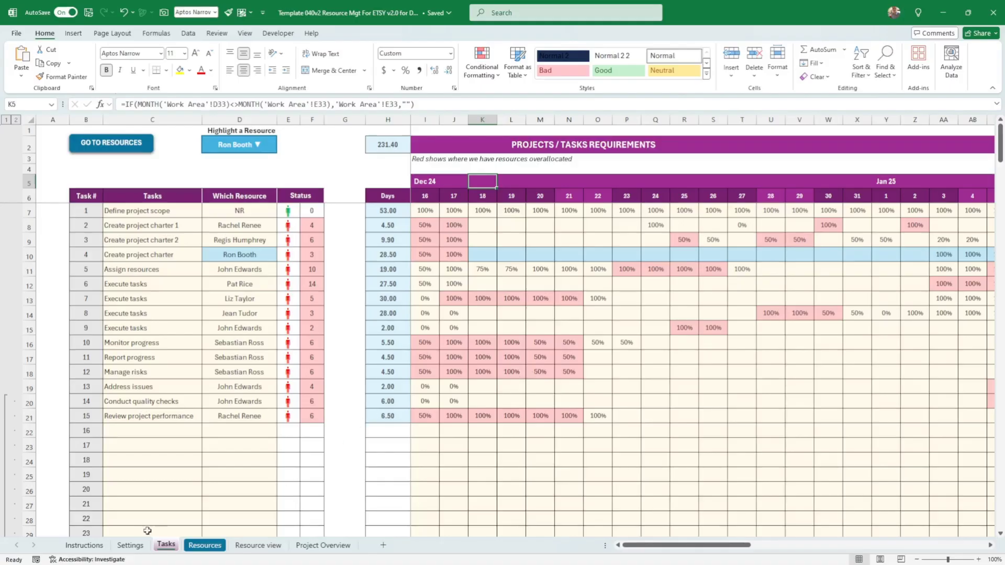
# Step: Look through the Settings, Tasks, Resources, Resource view and Project Overview sheets to see how the template is organised
pyautogui.click(131, 544)
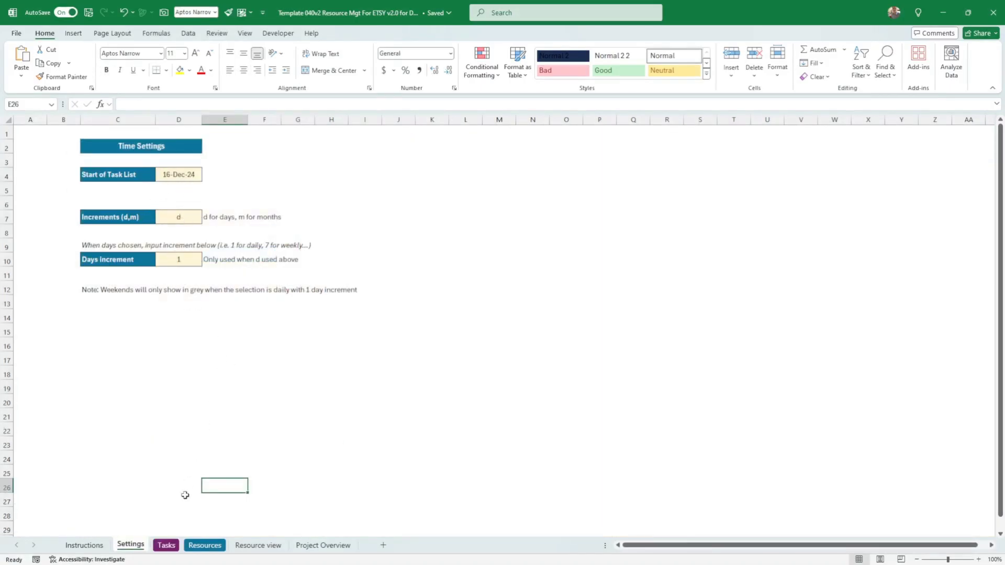
pyautogui.click(167, 545)
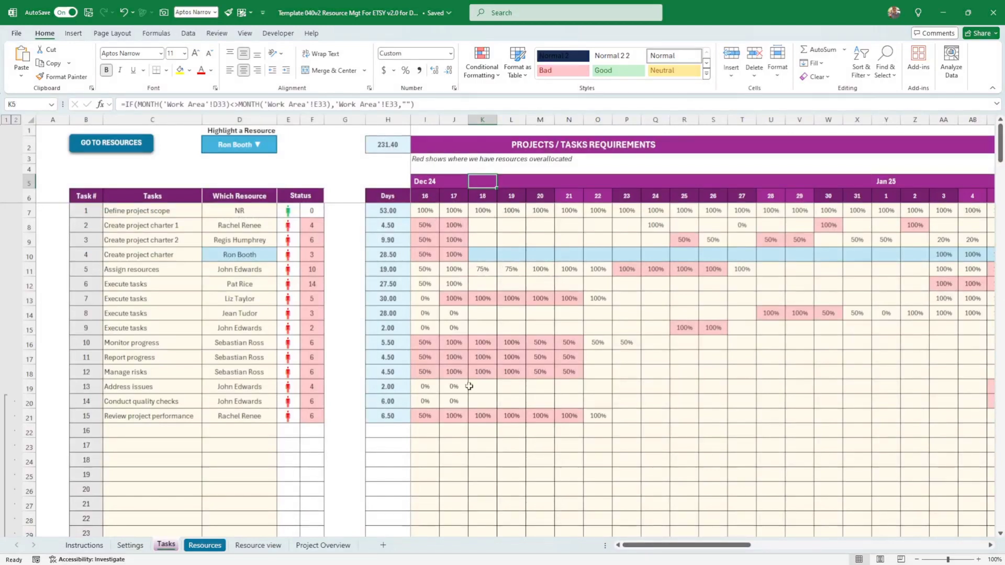
pyautogui.click(205, 545)
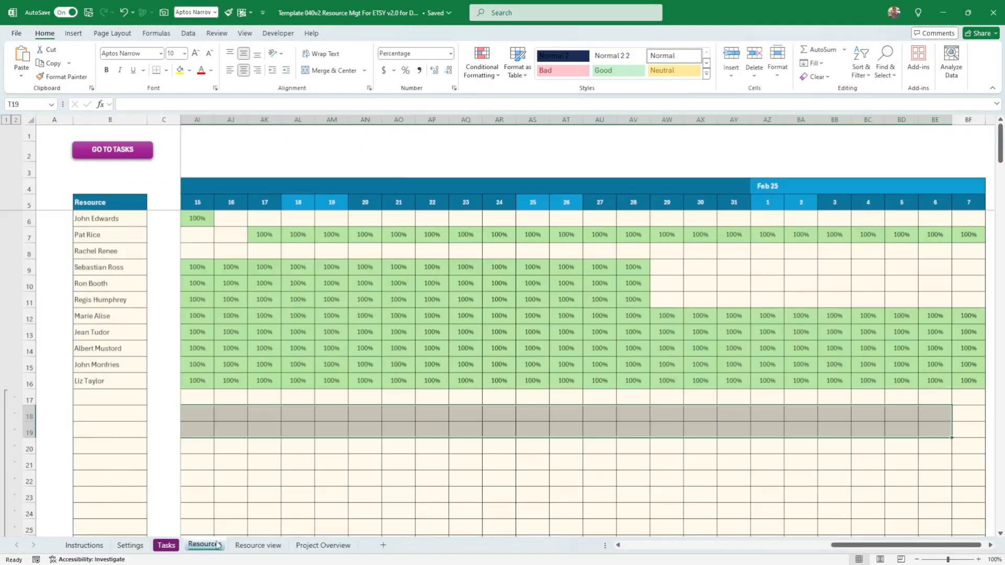
pyautogui.click(177, 271)
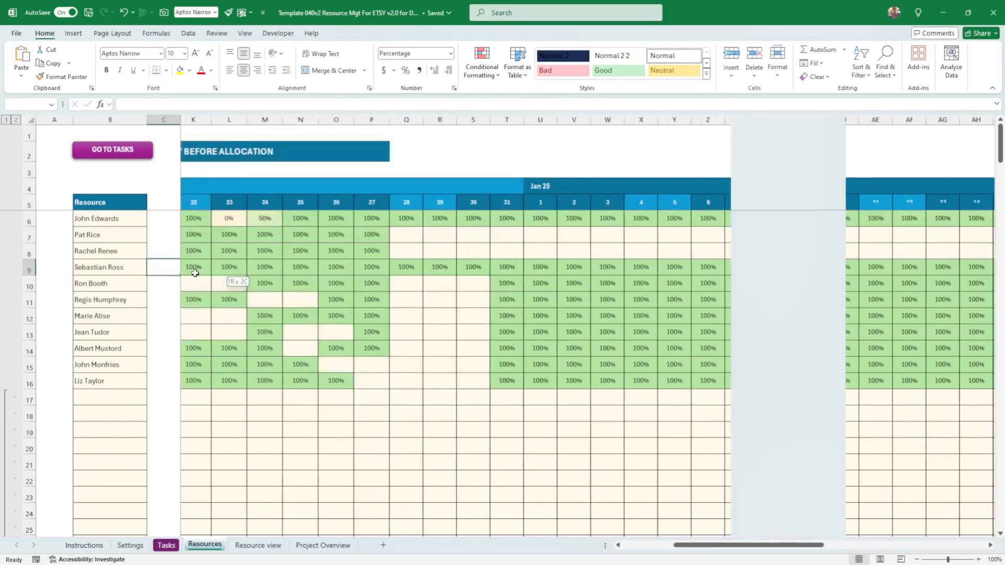
pyautogui.click(258, 546)
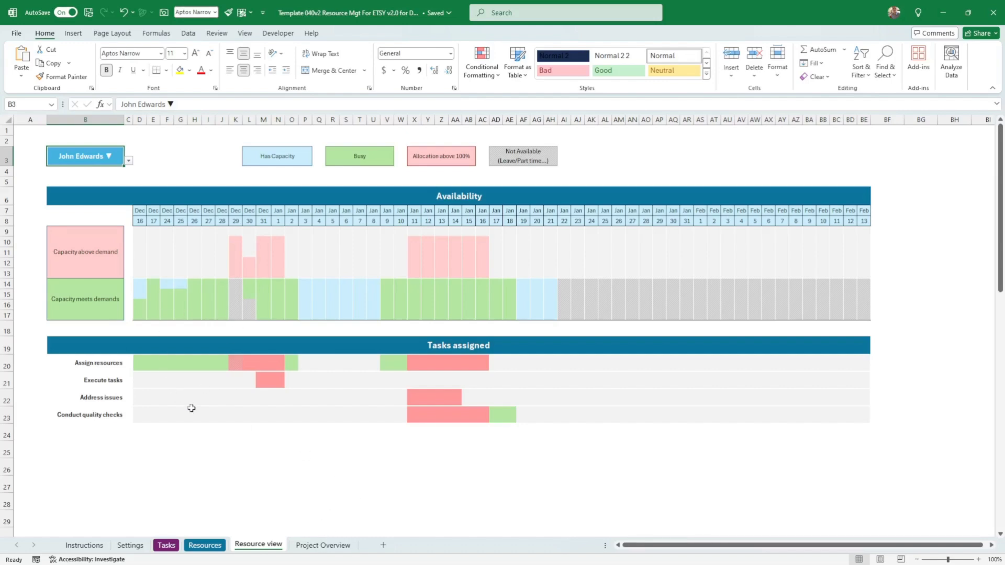
pyautogui.click(321, 545)
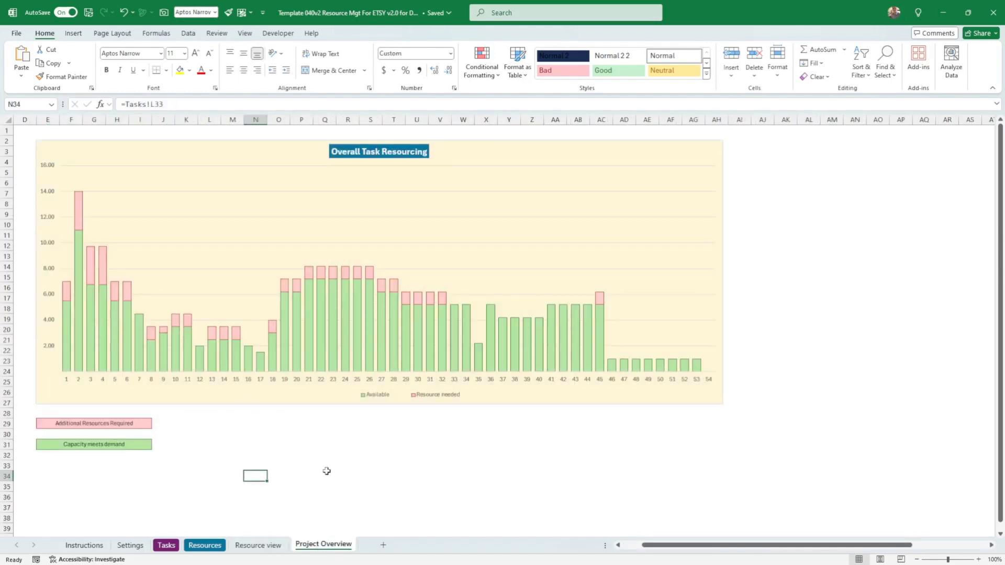
pyautogui.click(272, 545)
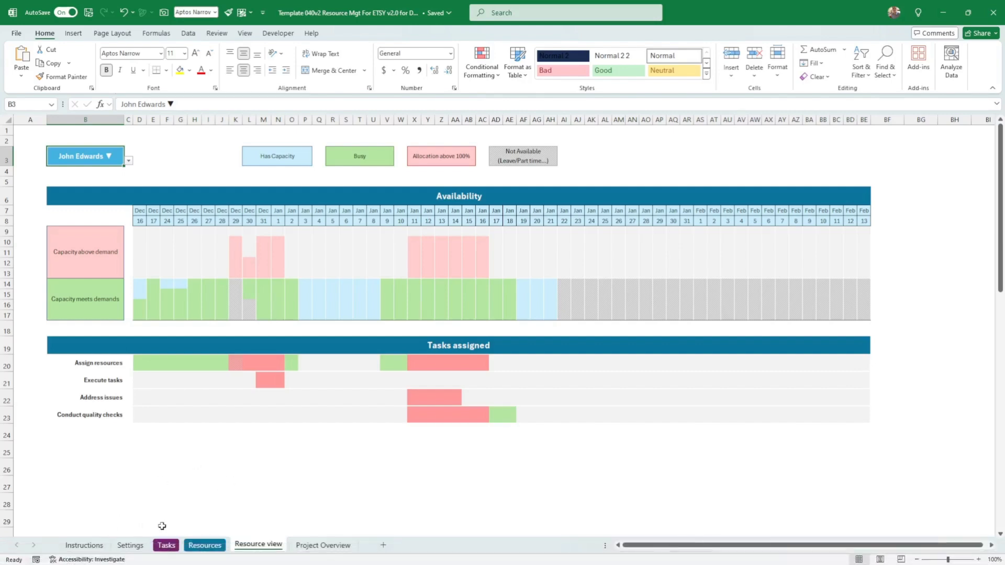
# Step: Examine the time settings on the Settings sheet: the task list start date, the increment options and the days increment
pyautogui.click(132, 545)
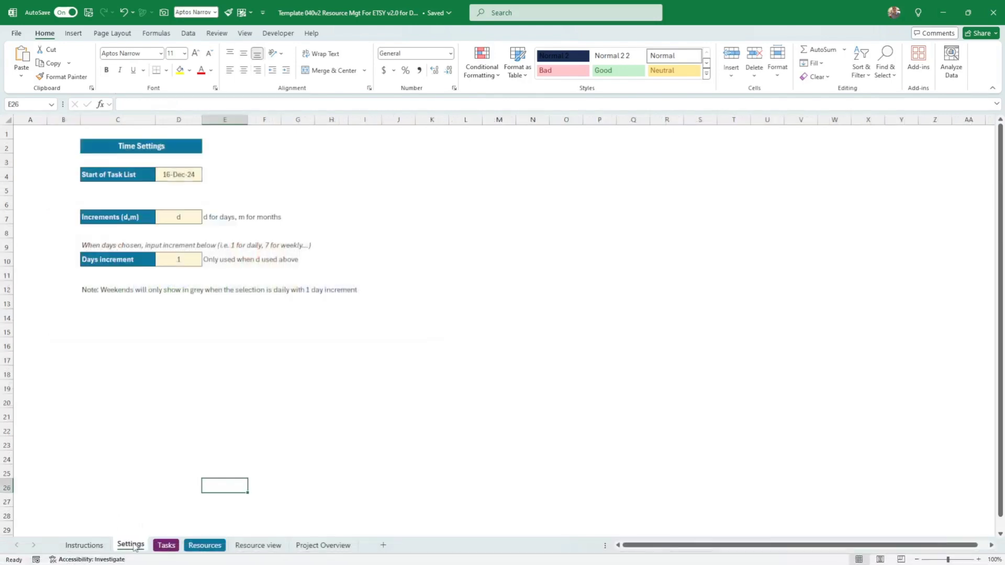
pyautogui.click(143, 148)
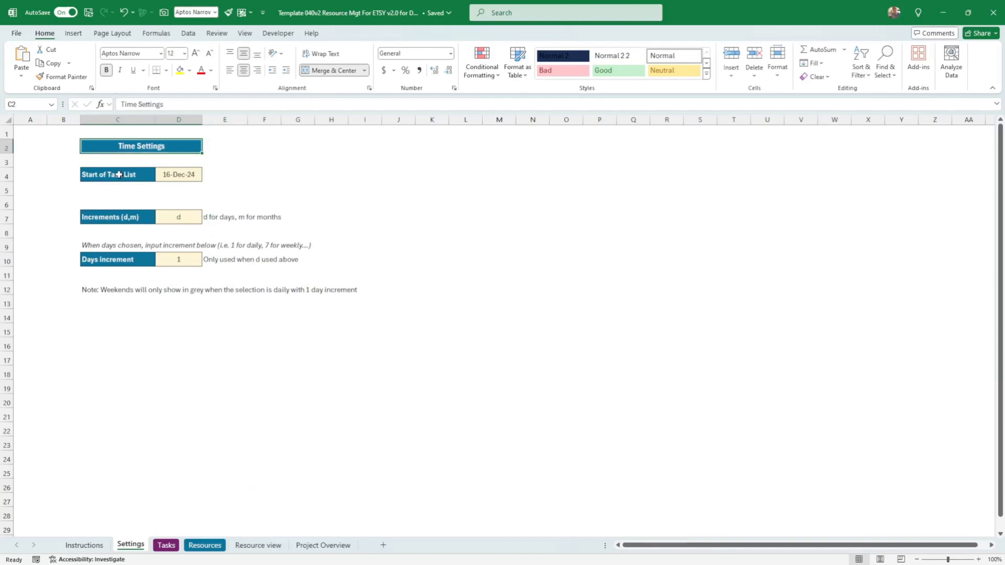
pyautogui.click(181, 174)
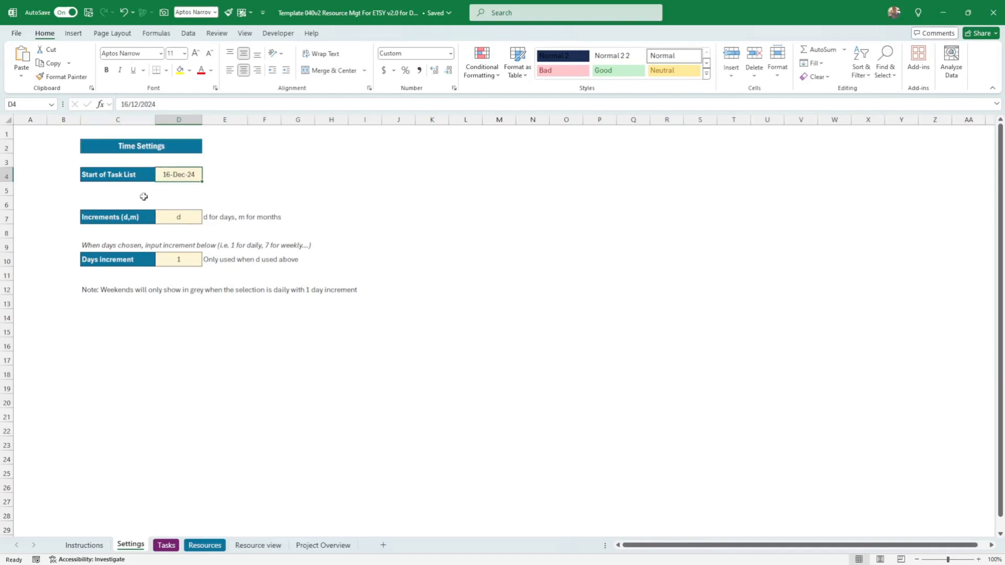
pyautogui.click(170, 216)
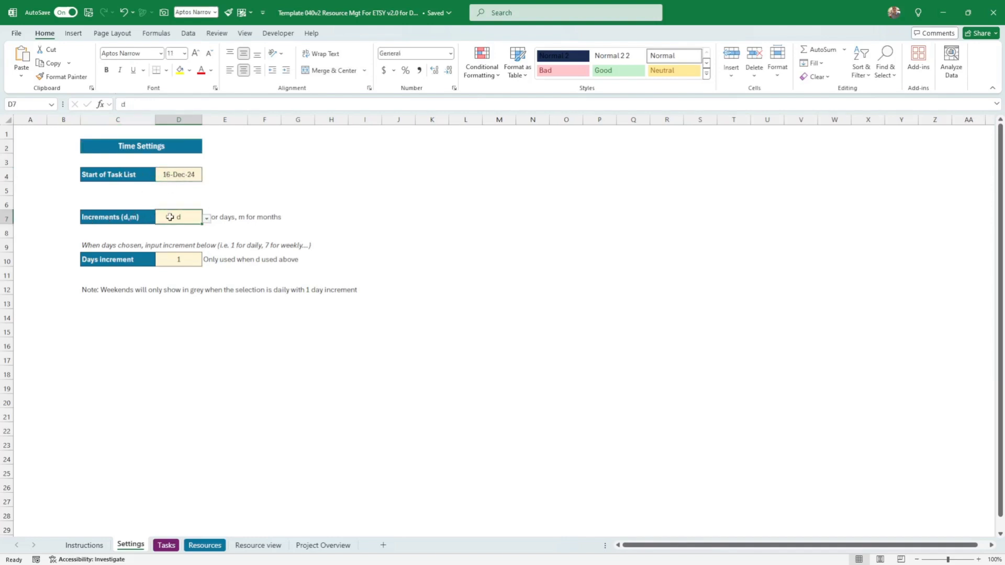
pyautogui.click(207, 220)
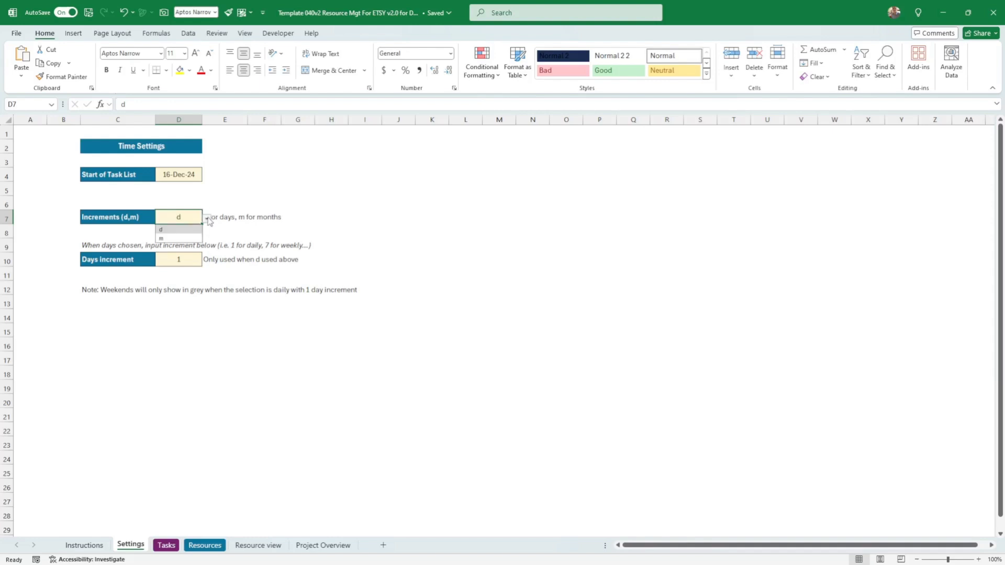
pyautogui.click(207, 219)
pyautogui.click(207, 219)
pyautogui.click(208, 218)
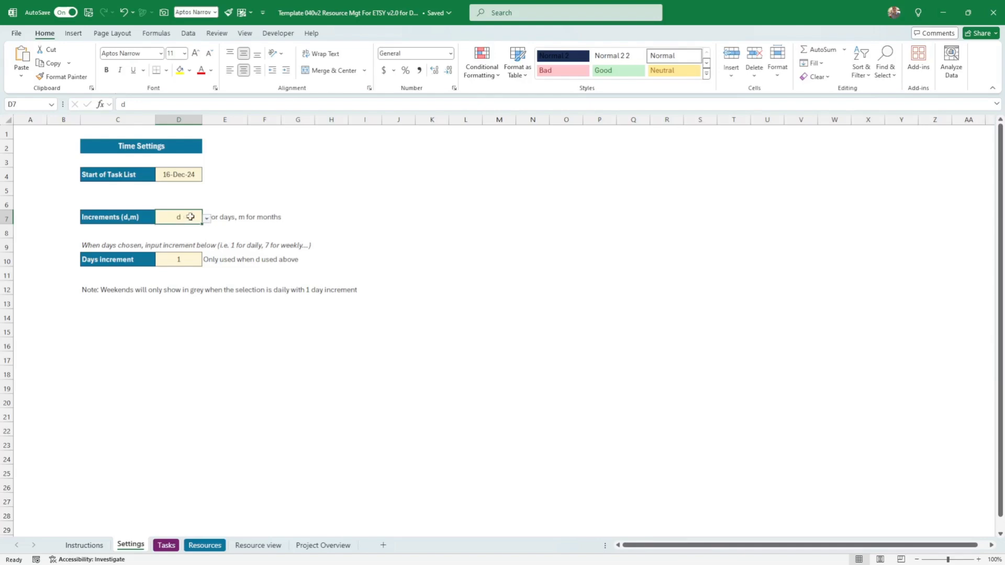
pyautogui.click(183, 262)
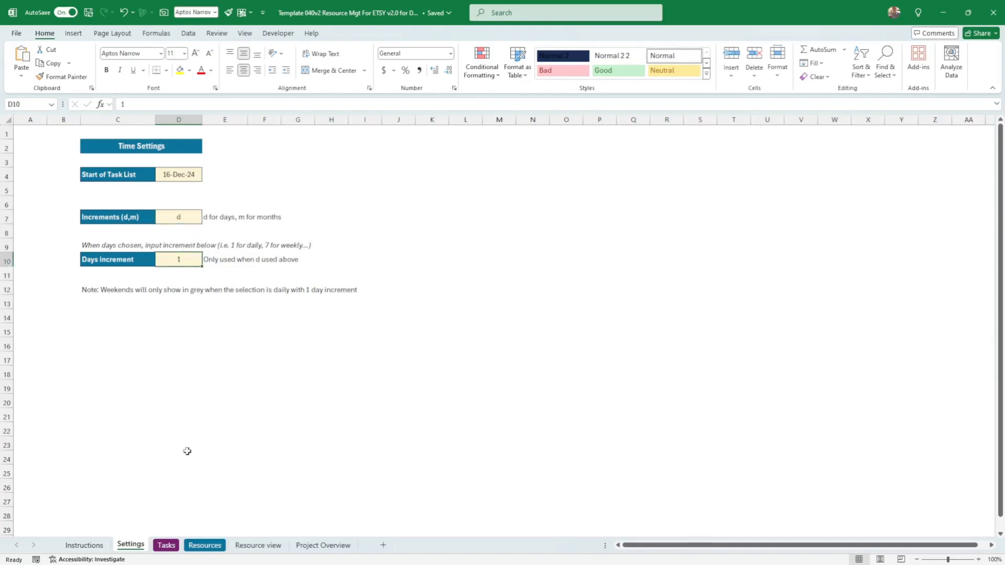
# Step: Examine the daily date headings of the timeline on the Tasks sheet
pyautogui.click(166, 546)
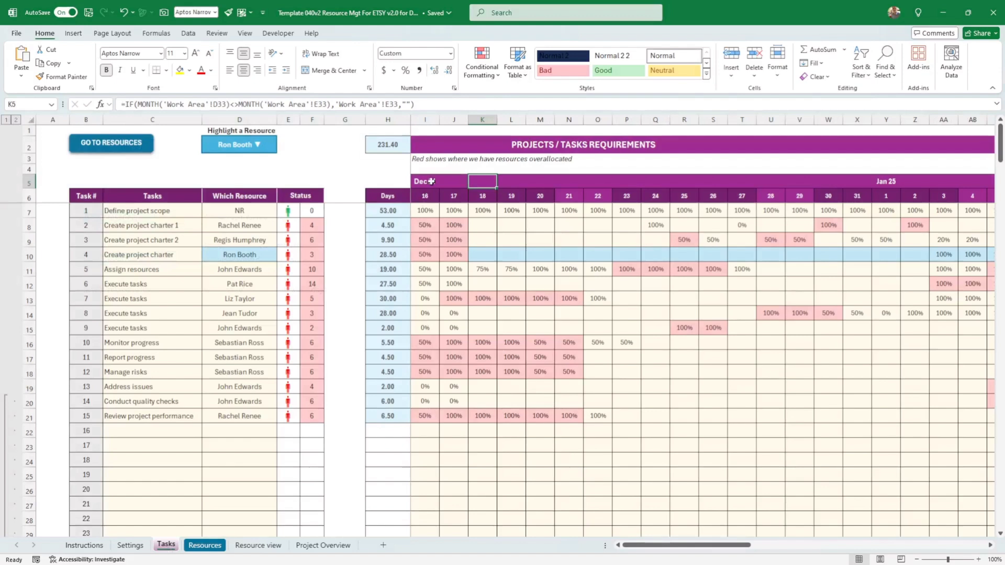
pyautogui.moveTo(430, 197); pyautogui.dragTo(662, 197)
pyautogui.click(663, 199)
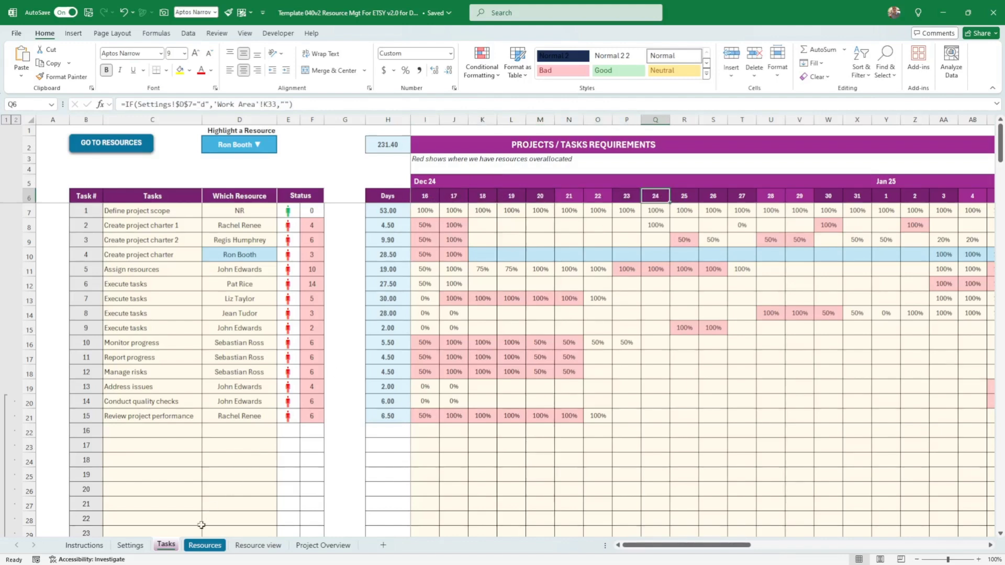
# Step: Set the Days increment on the Settings sheet to 2 and check the timeline dates on the Tasks sheet
pyautogui.click(137, 547)
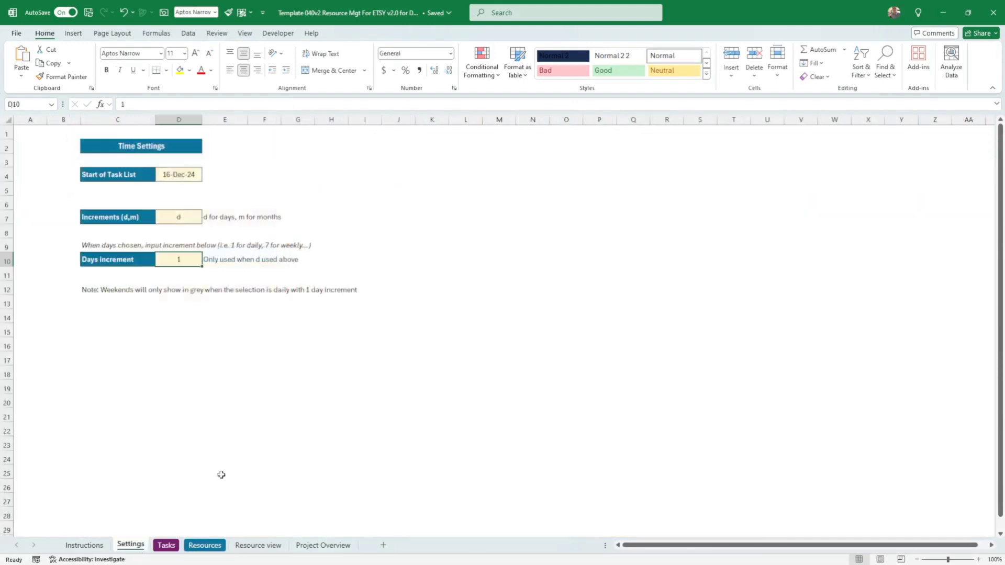
pyautogui.write('2')
pyautogui.press('Return')
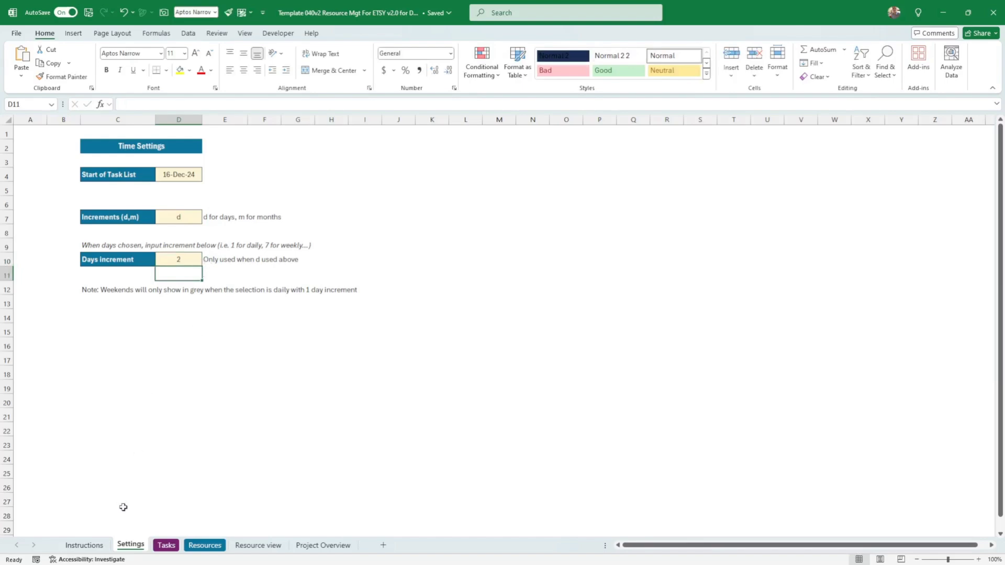
pyautogui.click(166, 545)
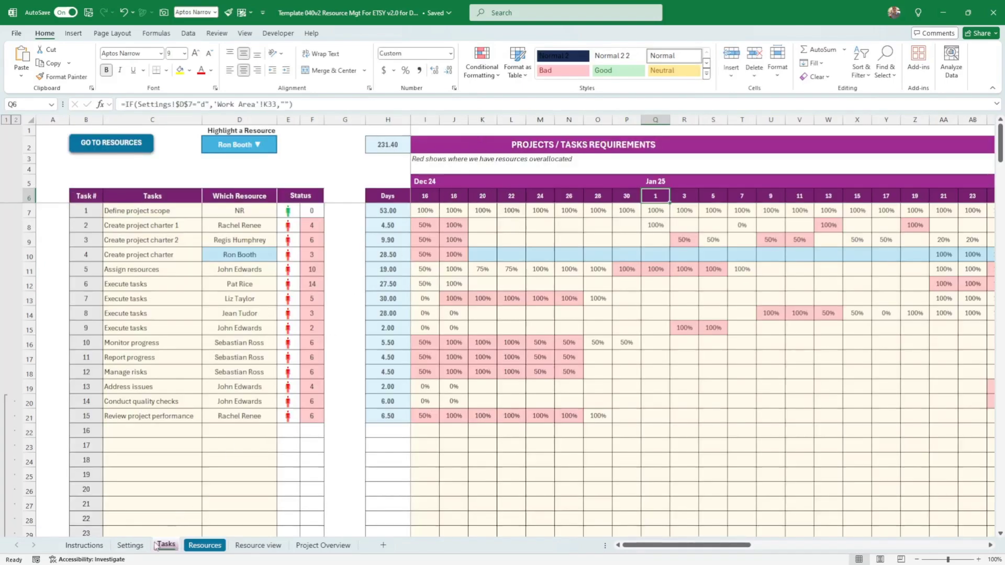
# Step: Change the Increments setting on the Settings sheet to m for months
pyautogui.click(131, 545)
pyautogui.click(189, 221)
pyautogui.click(207, 219)
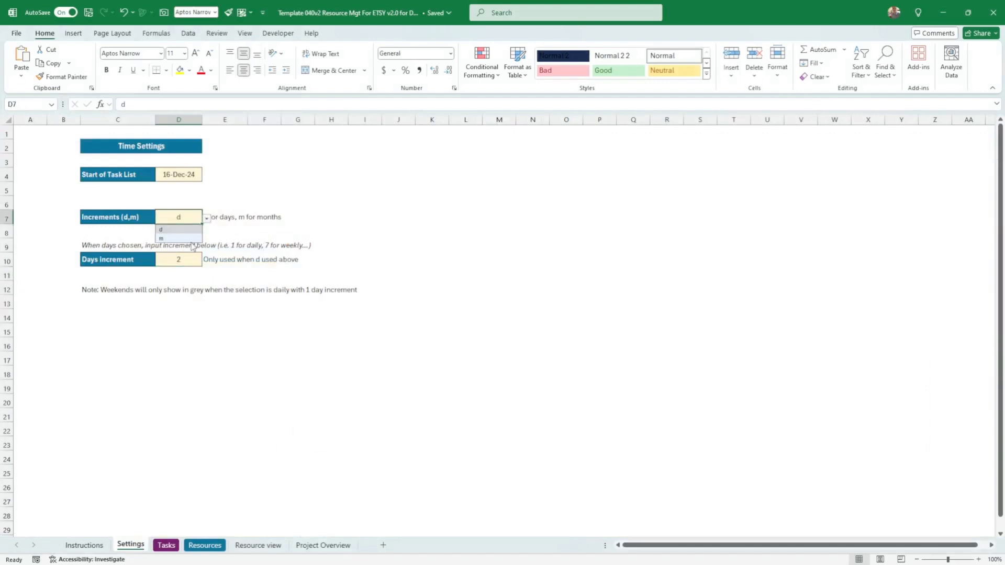
pyautogui.click(192, 239)
pyautogui.click(187, 259)
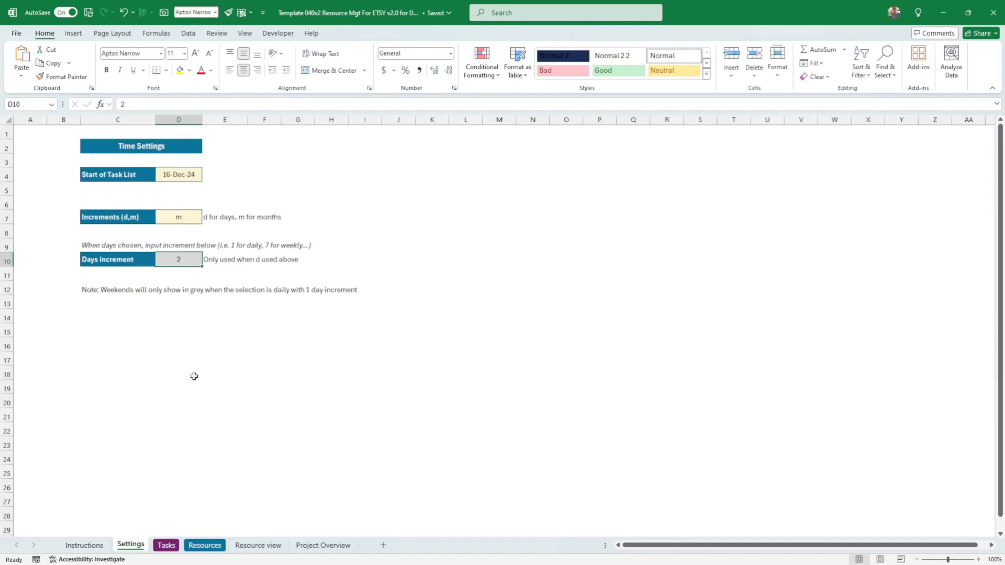
# Step: Examine the monthly timeline headings on the Tasks sheet and on the Resources sheet
pyautogui.click(167, 545)
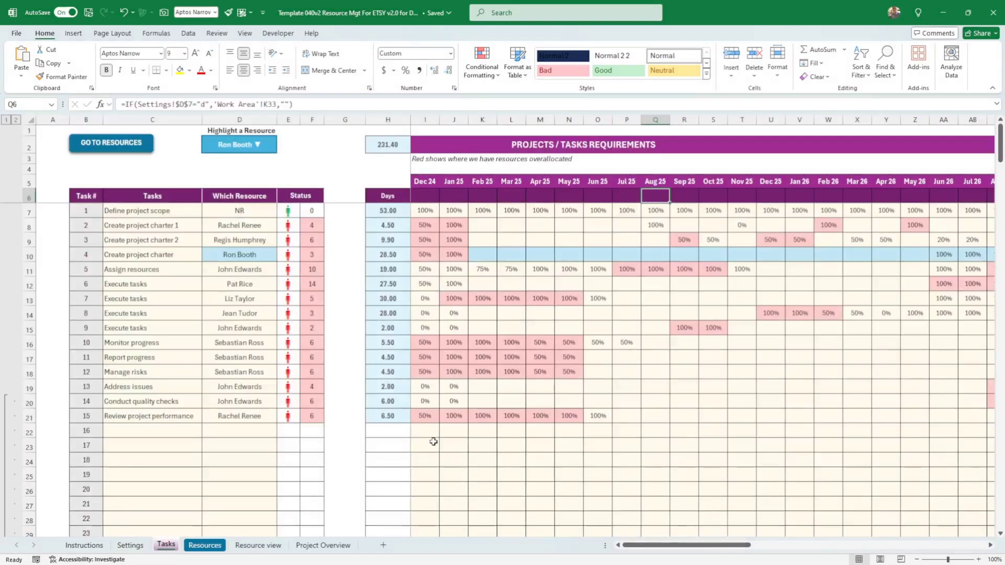
pyautogui.click(431, 183)
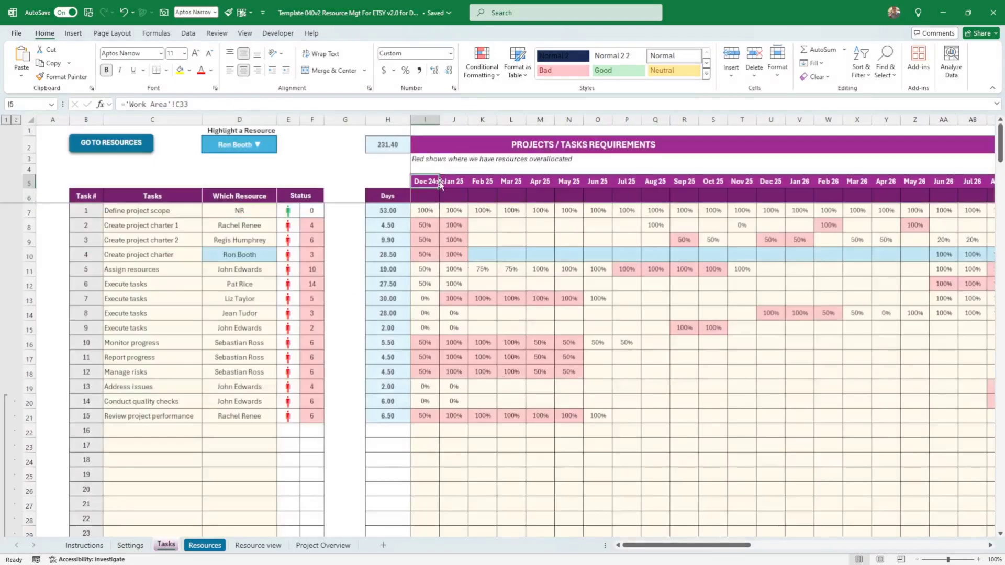
pyautogui.click(449, 181)
pyautogui.click(482, 181)
pyautogui.click(513, 181)
pyautogui.click(540, 181)
pyautogui.click(204, 545)
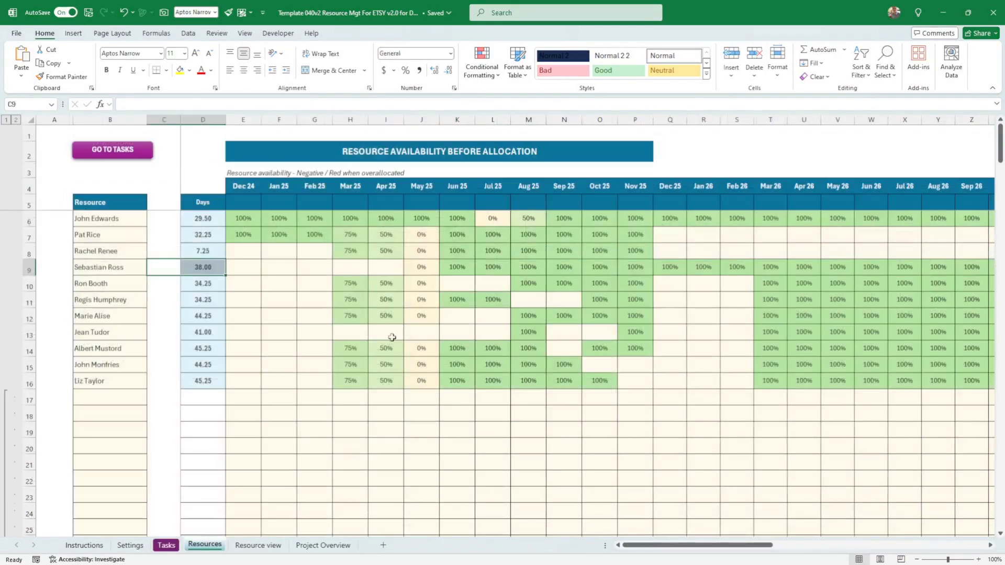
pyautogui.click(252, 187)
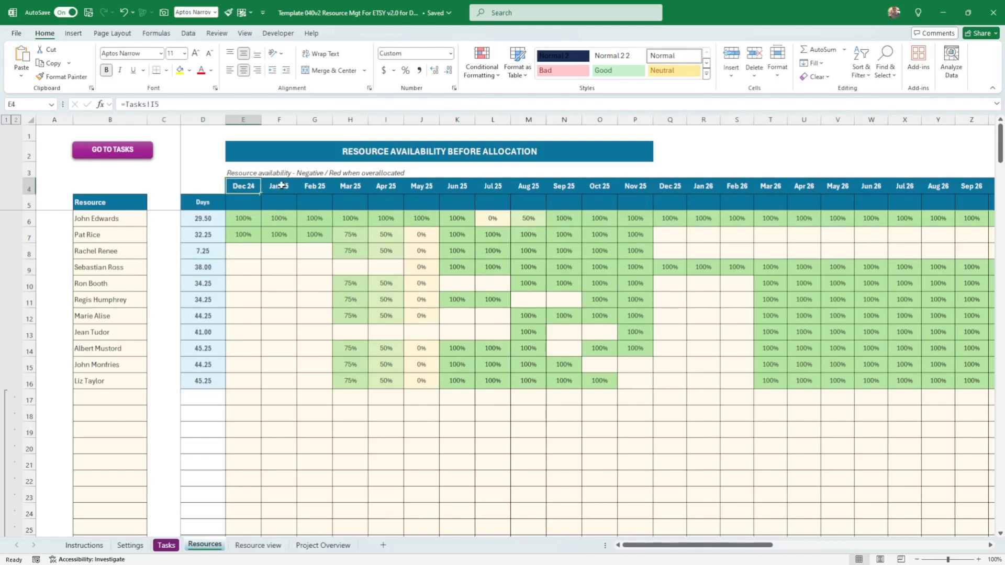
# Step: Examine the Dec 24 to Feb 25 allocations of the Define project scope task and recheck the time settings
pyautogui.click(166, 546)
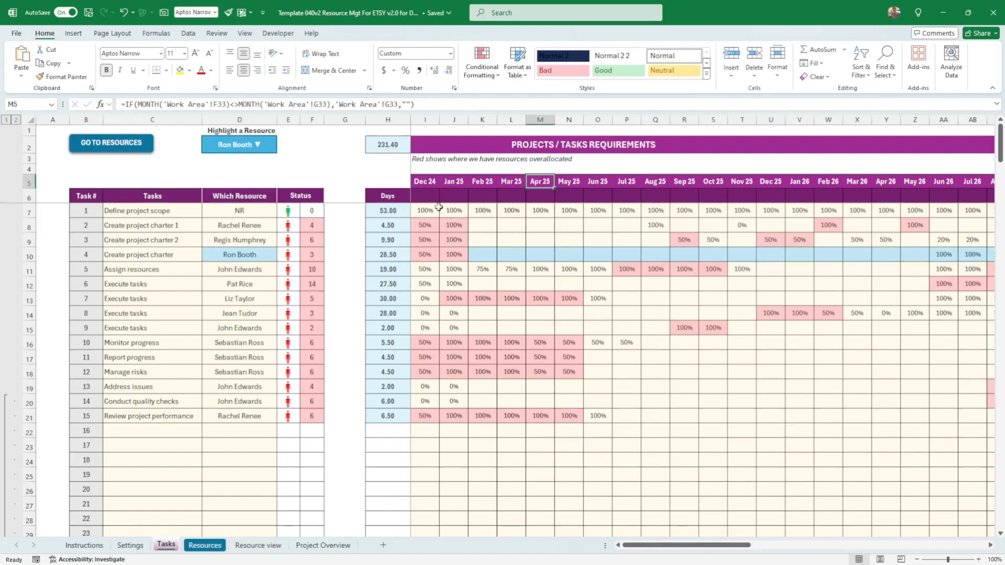
pyautogui.click(433, 182)
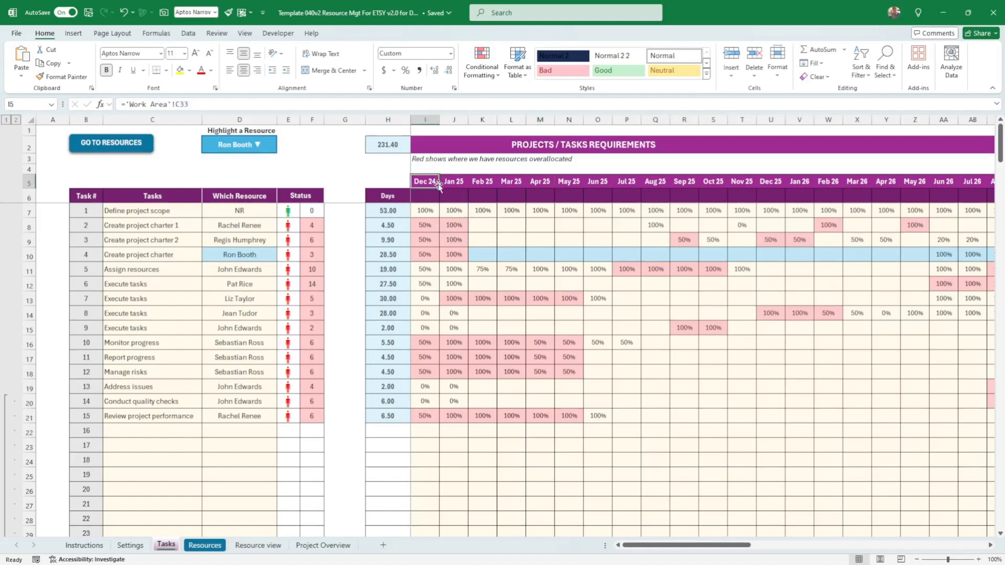
pyautogui.moveTo(432, 209); pyautogui.dragTo(471, 211)
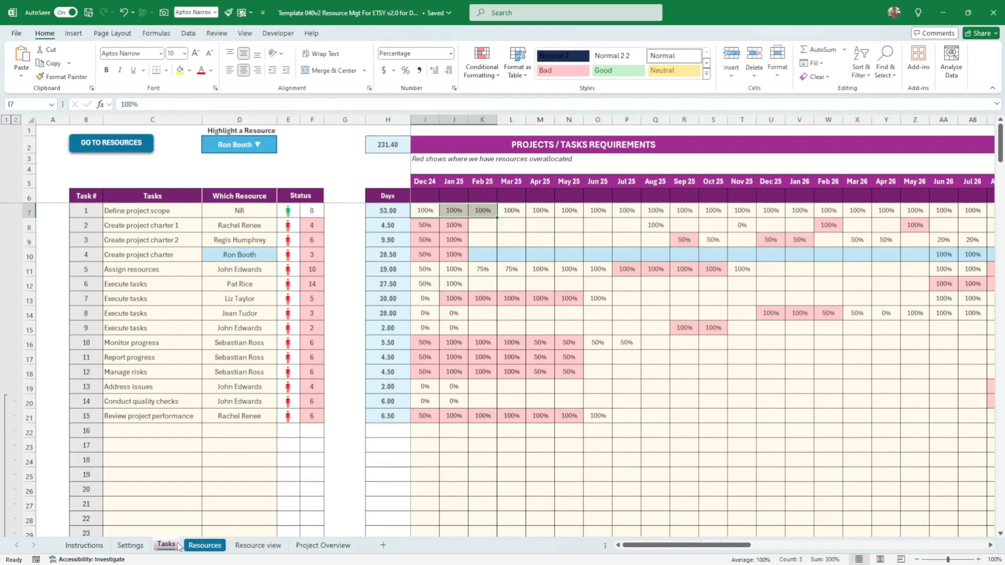
pyautogui.click(137, 546)
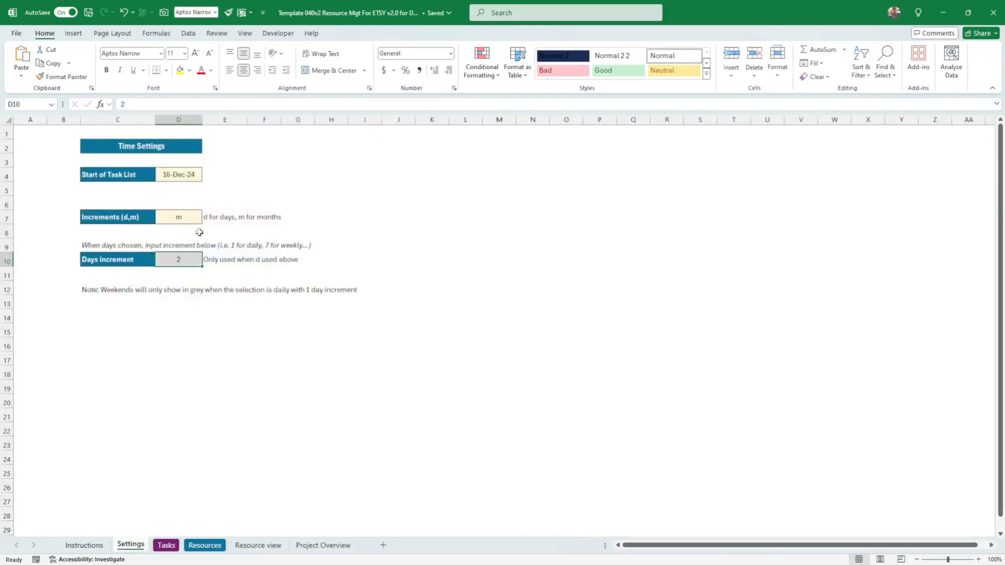
pyautogui.click(167, 547)
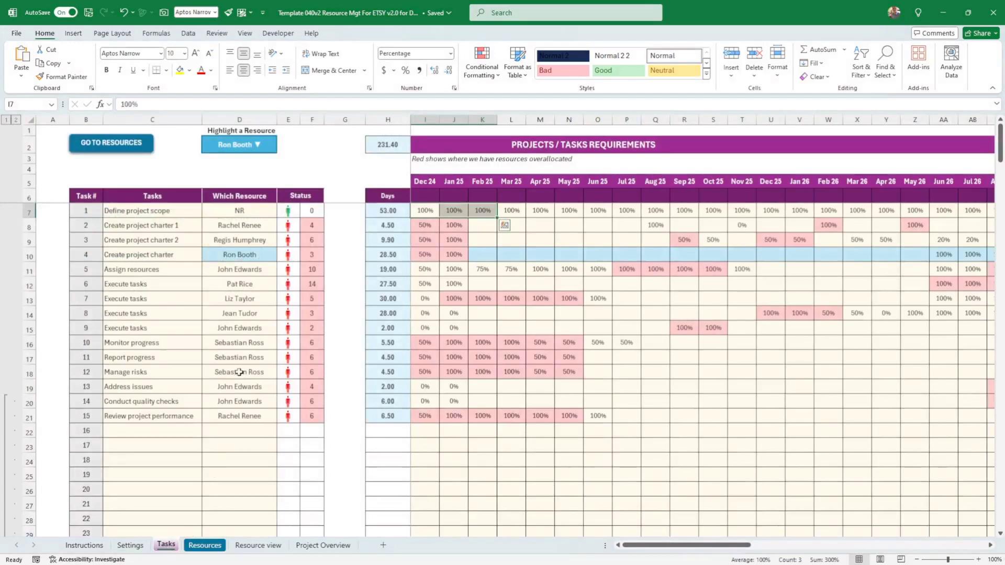
# Step: Examine the resource highlight selector and the overall and per-task Days totals on the Tasks sheet
pyautogui.click(251, 144)
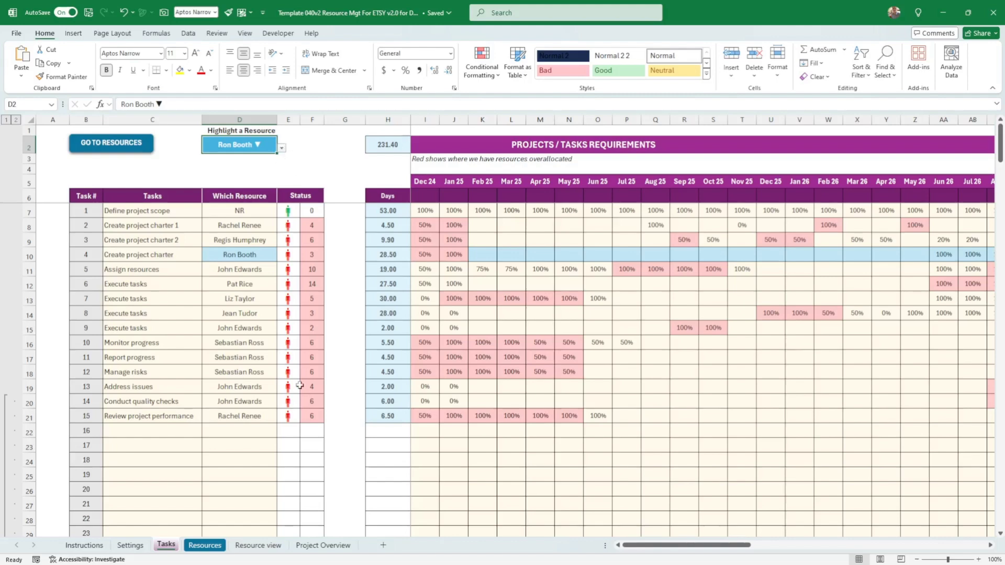
pyautogui.click(384, 149)
pyautogui.moveTo(398, 211); pyautogui.dragTo(404, 445)
pyautogui.click(390, 346)
pyautogui.scroll(-3, 443, 442)
pyautogui.scroll(3, 443, 445)
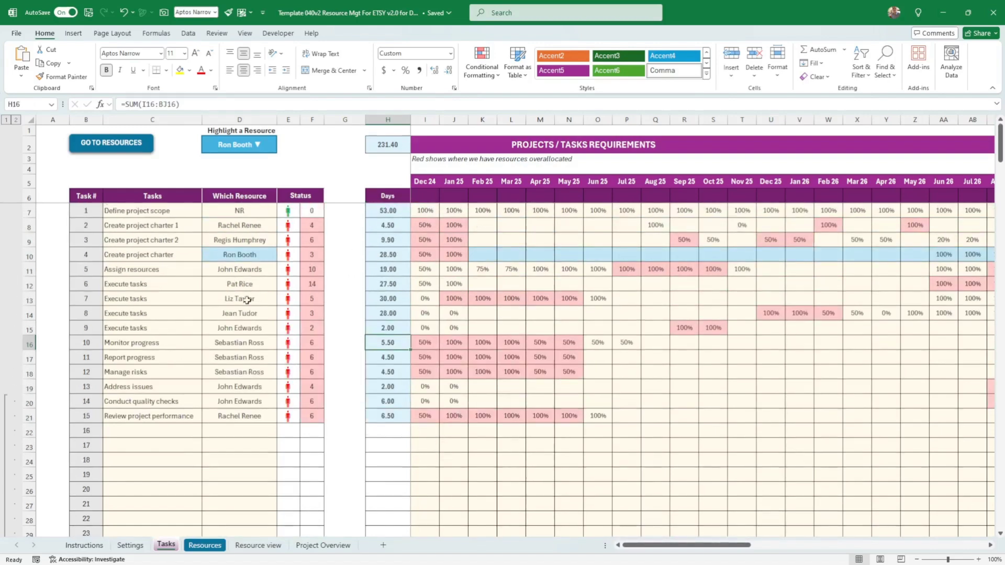
# Step: Examine the Days column with each resource's total on the Resources sheet
pyautogui.click(206, 545)
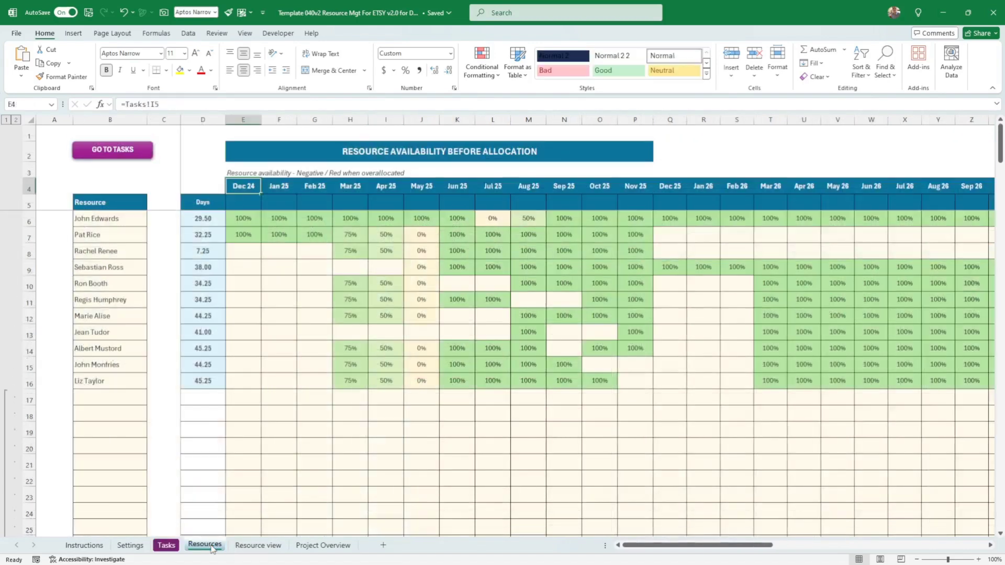
pyautogui.click(199, 443)
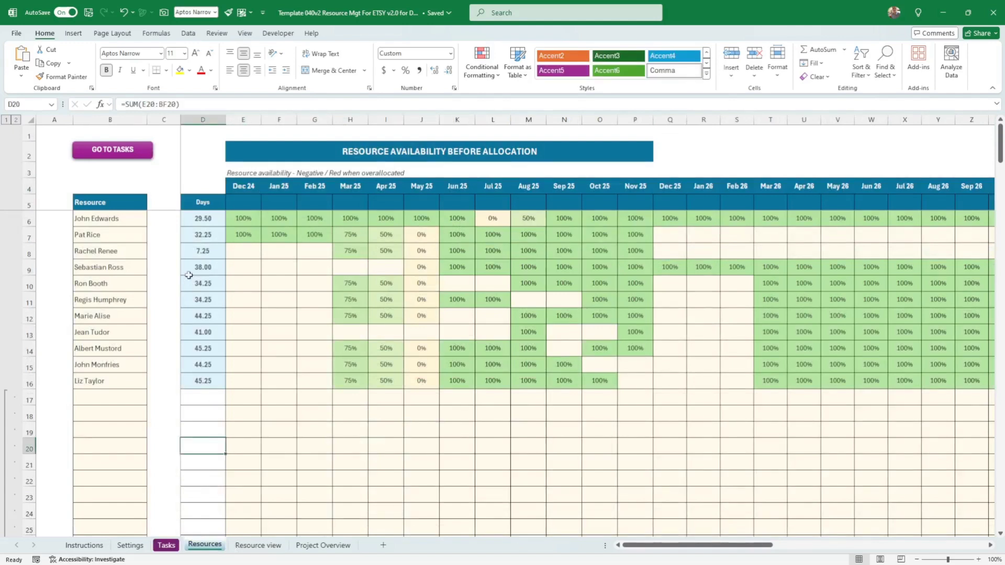
pyautogui.moveTo(189, 216); pyautogui.dragTo(202, 416)
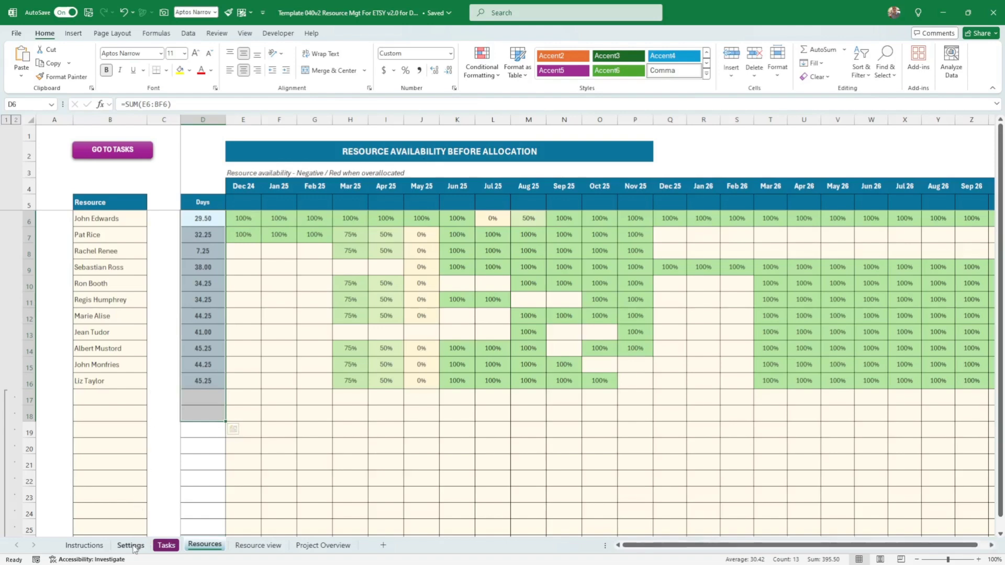
# Step: Switch the time settings to increments of d for days, with a days increment of 1
pyautogui.click(130, 546)
pyautogui.click(189, 218)
pyautogui.click(207, 219)
pyautogui.click(186, 230)
pyautogui.click(187, 261)
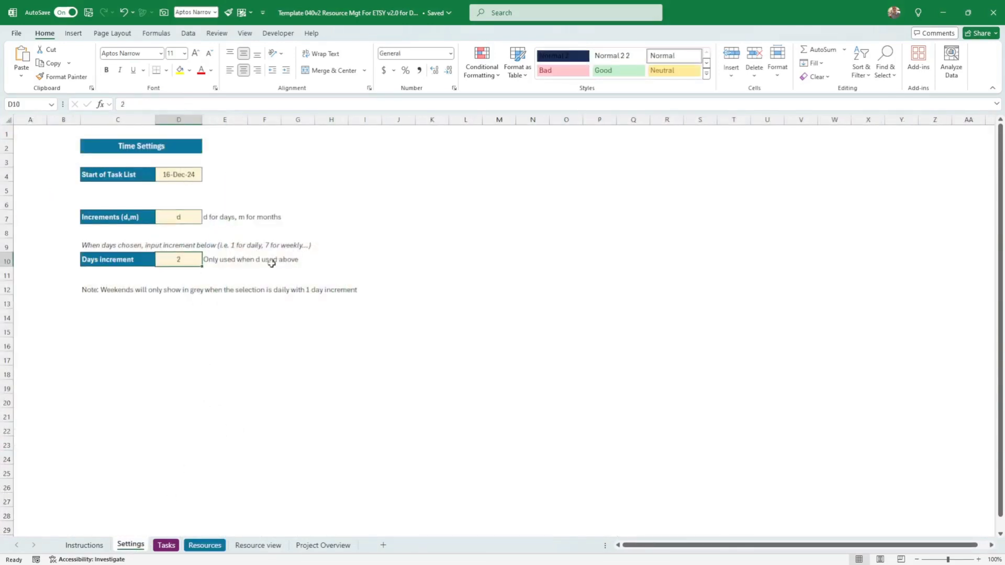
pyautogui.write('1')
pyautogui.press('Return')
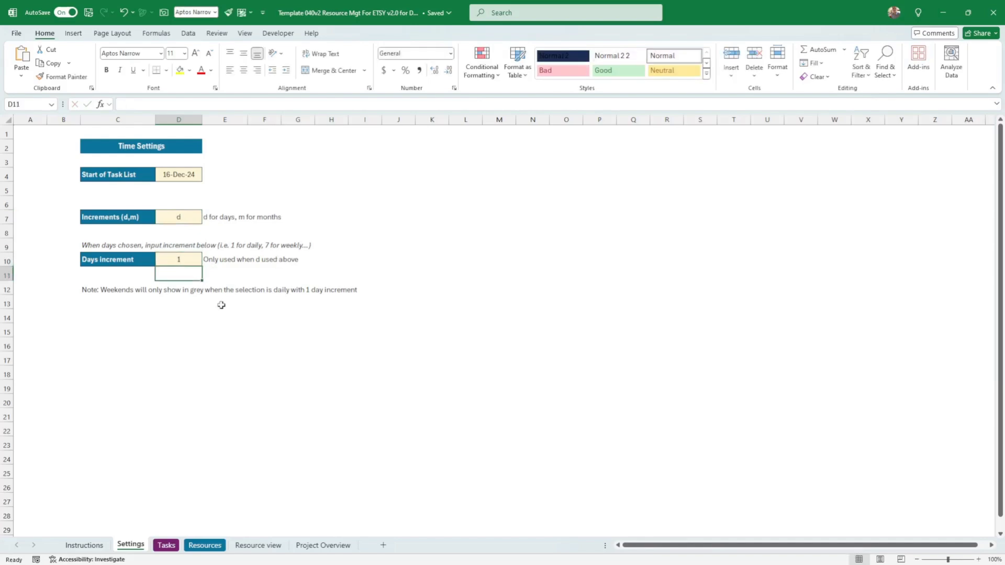
# Step: Check the daily timeline of the availability table on the Resources sheet
pyautogui.click(205, 546)
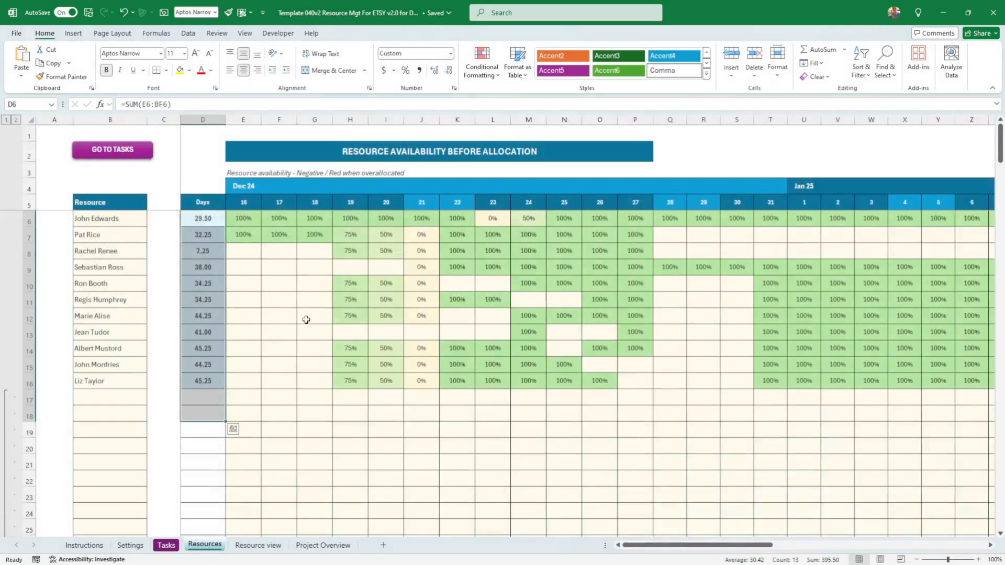
pyautogui.scroll(-5, 308, 317)
pyautogui.scroll(5, 308, 317)
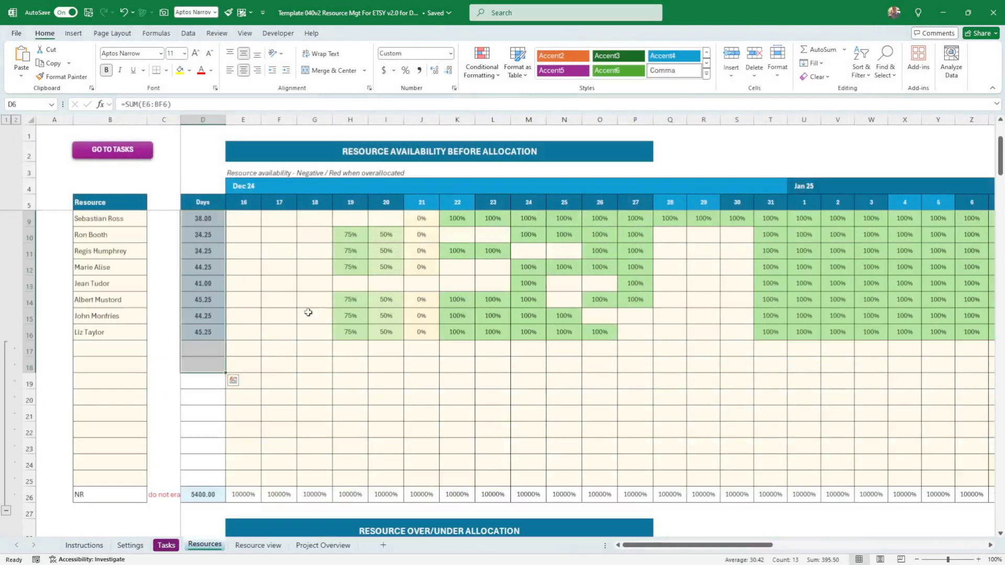
# Step: Examine the resource selector and the four colour legend entries on the Resource view sheet
pyautogui.click(264, 545)
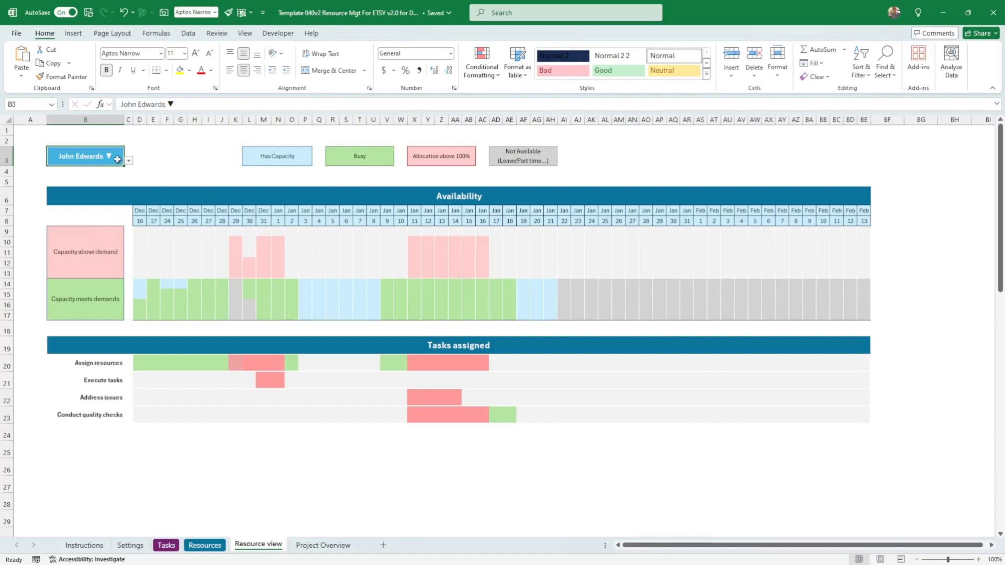
pyautogui.click(128, 161)
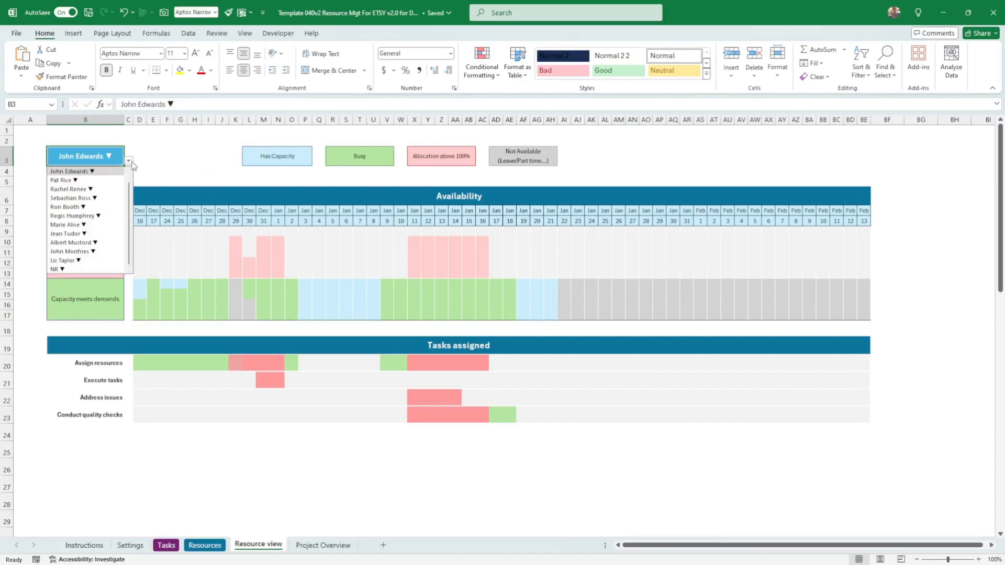
pyautogui.click(129, 161)
pyautogui.click(153, 156)
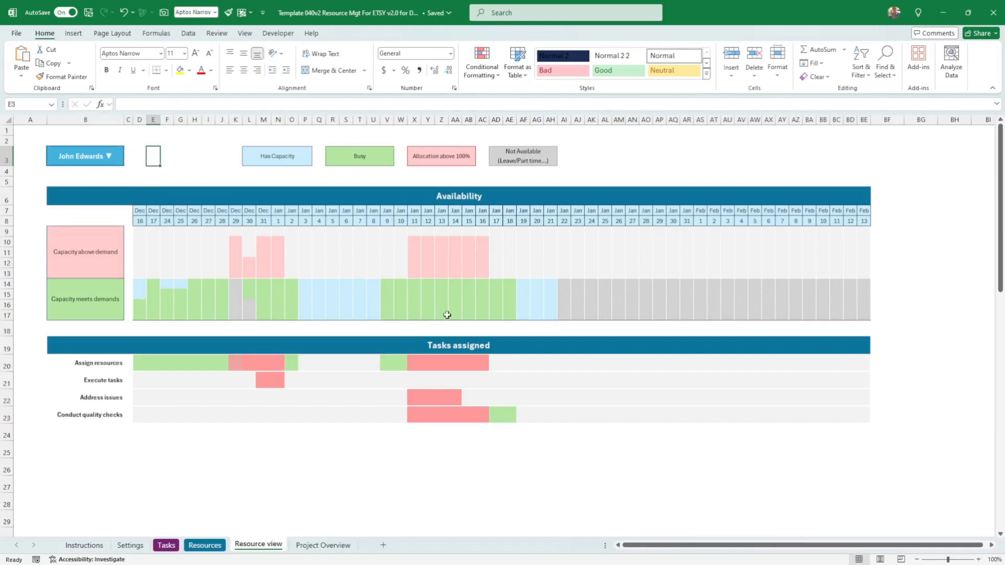
pyautogui.click(267, 154)
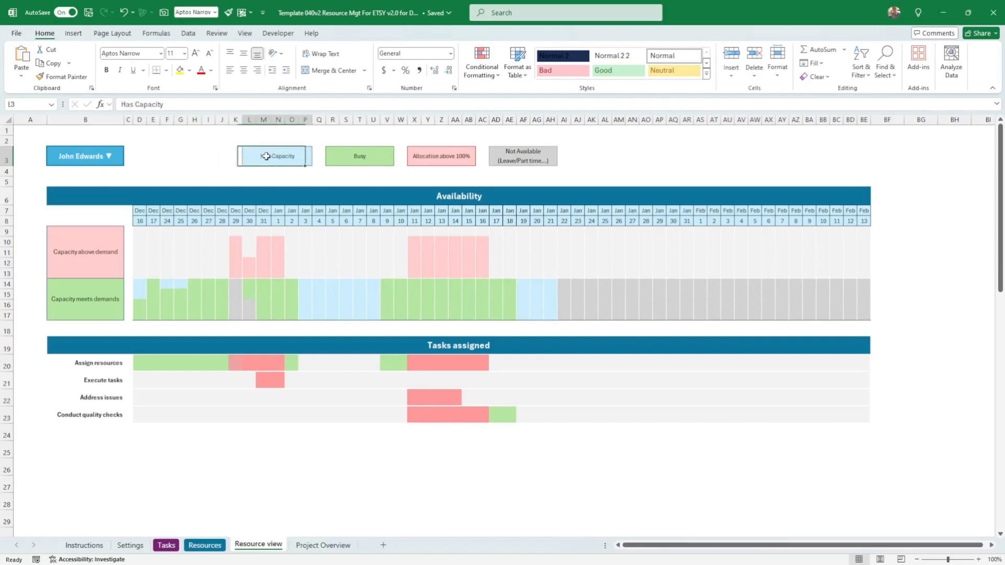
pyautogui.click(360, 159)
pyautogui.click(437, 158)
pyautogui.click(515, 162)
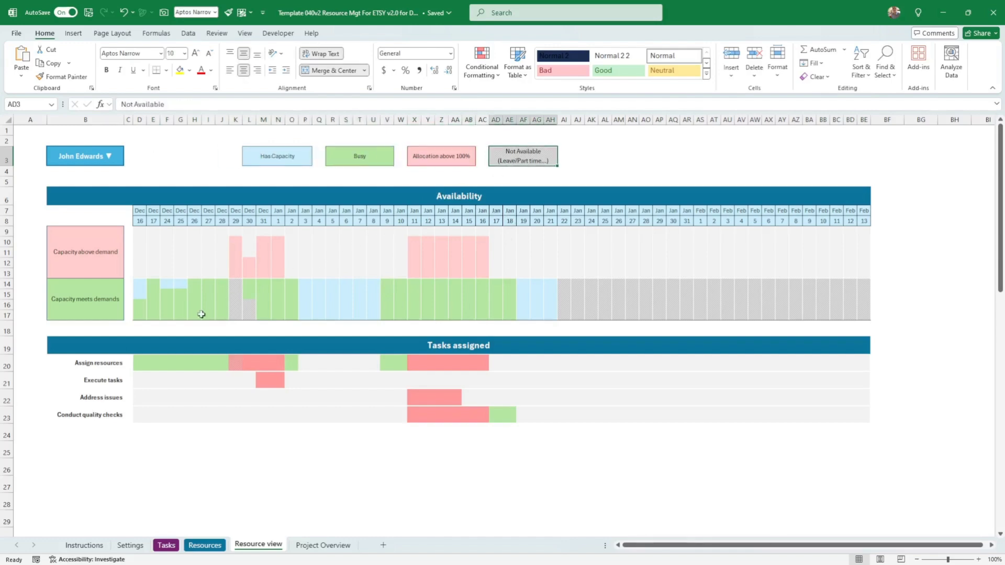
# Step: Compare the Dec 16 bar in the Capacity meets demands band with the Busy legend entry
pyautogui.click(139, 304)
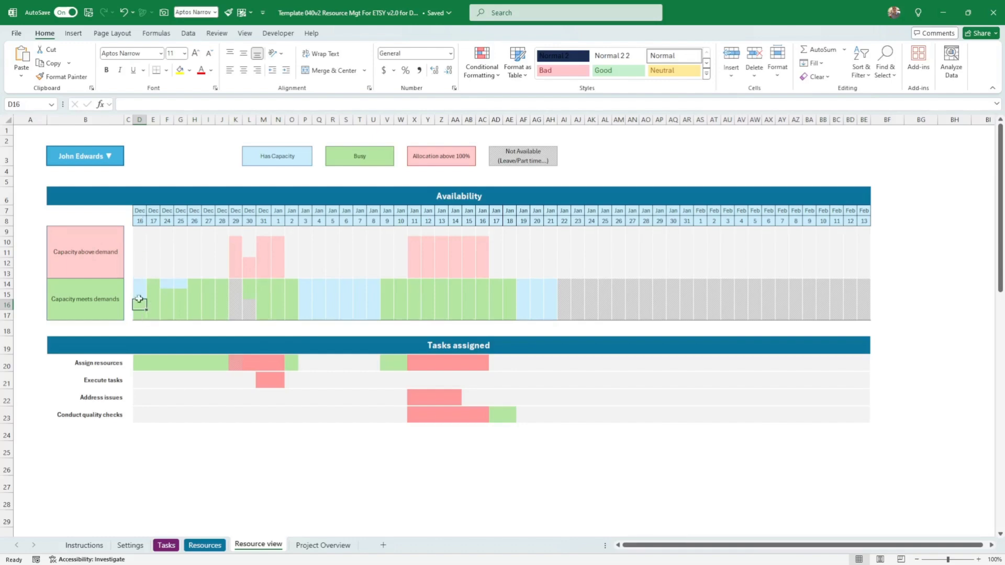
pyautogui.moveTo(140, 314)
pyautogui.mouseDown()
pyautogui.moveTo(140, 236)
pyautogui.moveTo(139, 304)
pyautogui.mouseUp()
pyautogui.click(165, 315)
pyautogui.click(365, 160)
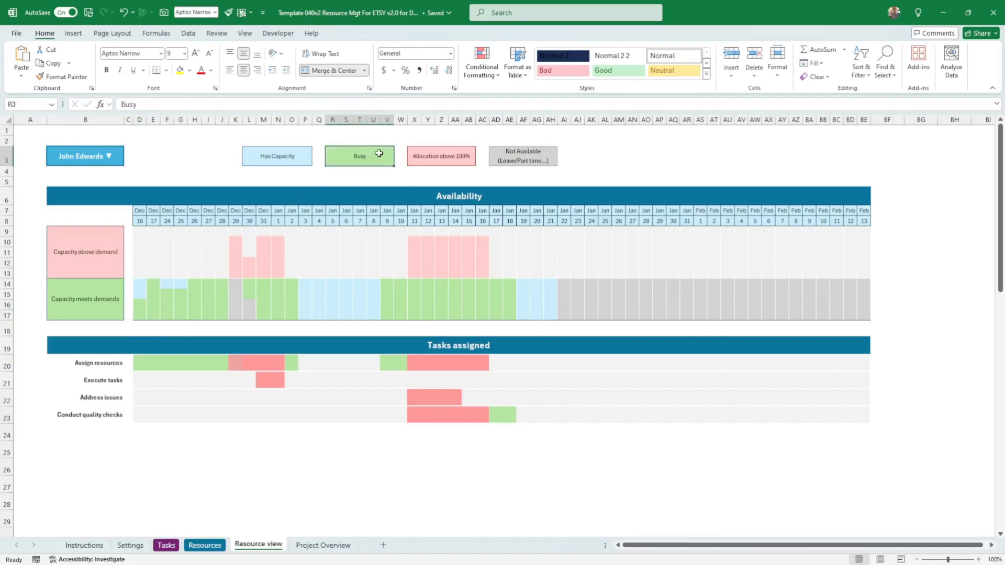
pyautogui.click(139, 305)
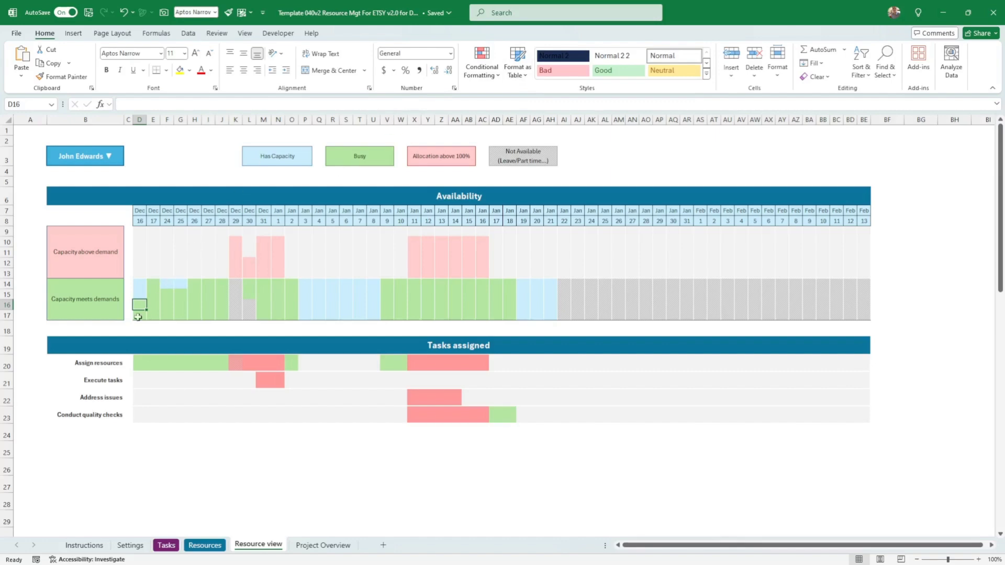
pyautogui.click(142, 316)
pyautogui.moveTo(142, 319); pyautogui.dragTo(141, 308)
# Step: Examine the Dec 16, Dec 17 and Dec 24 bars in the Capacity meets demands band
pyautogui.click(150, 284)
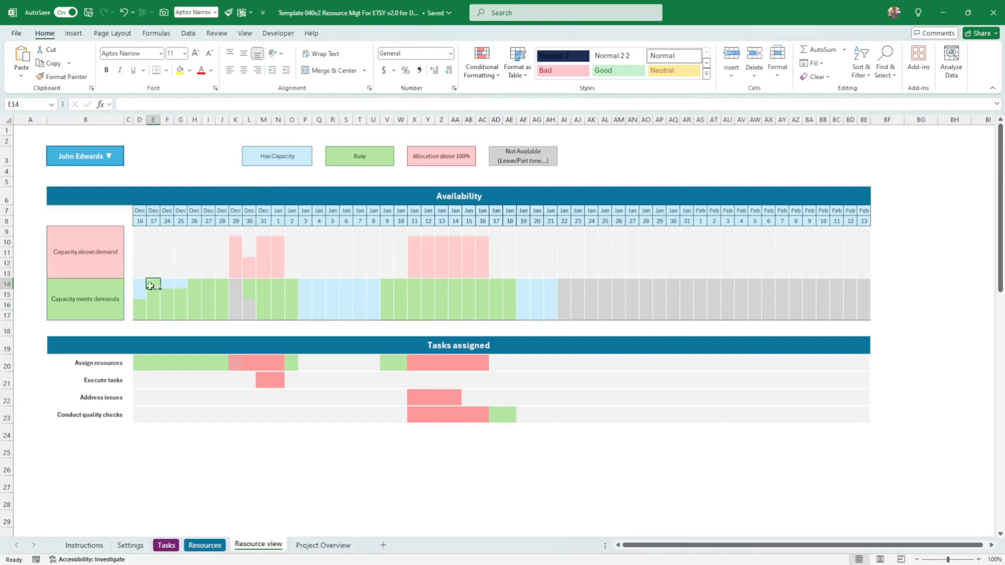
pyautogui.moveTo(139, 283); pyautogui.dragTo(139, 316)
pyautogui.click(139, 316)
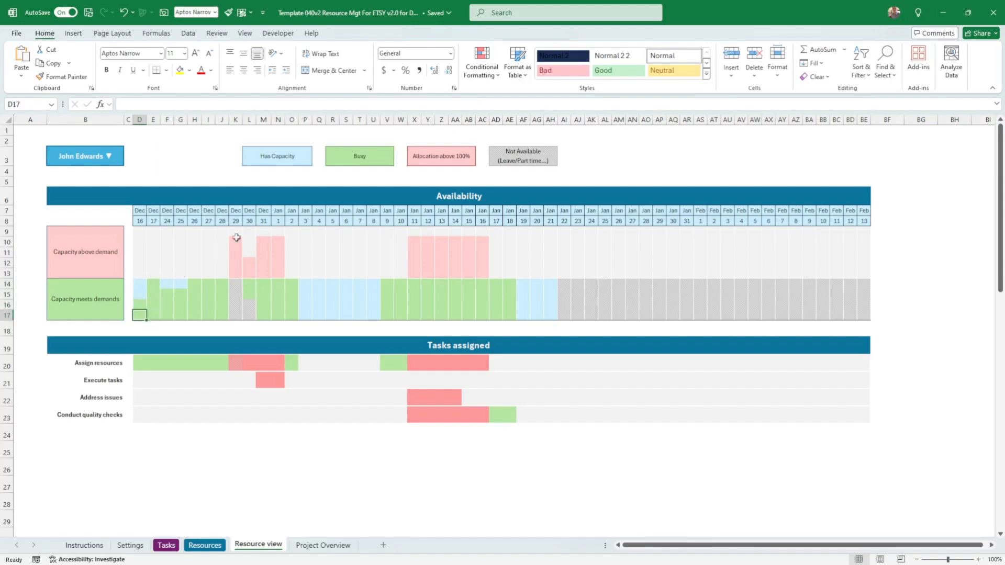
pyautogui.moveTo(153, 284); pyautogui.dragTo(151, 316)
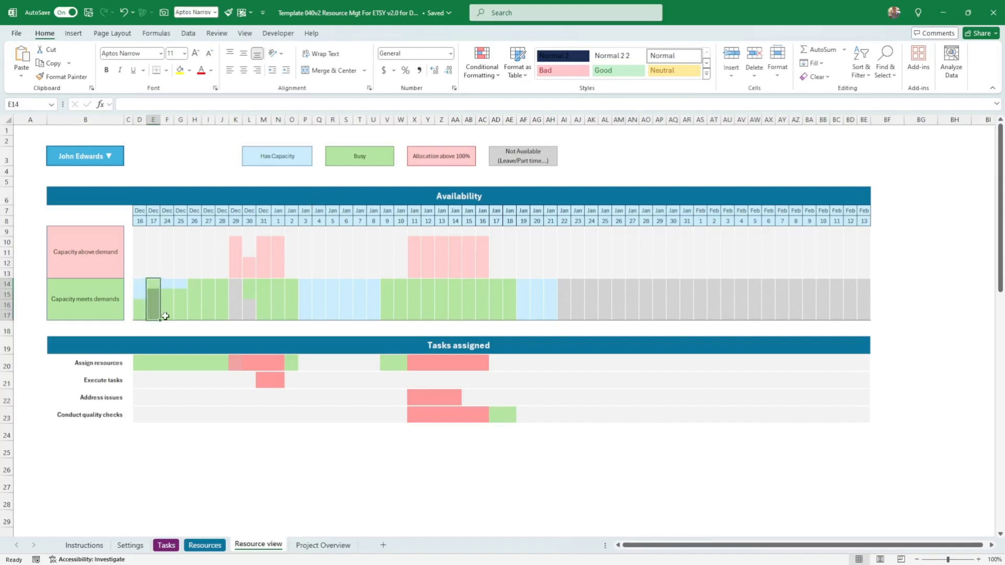
pyautogui.click(165, 315)
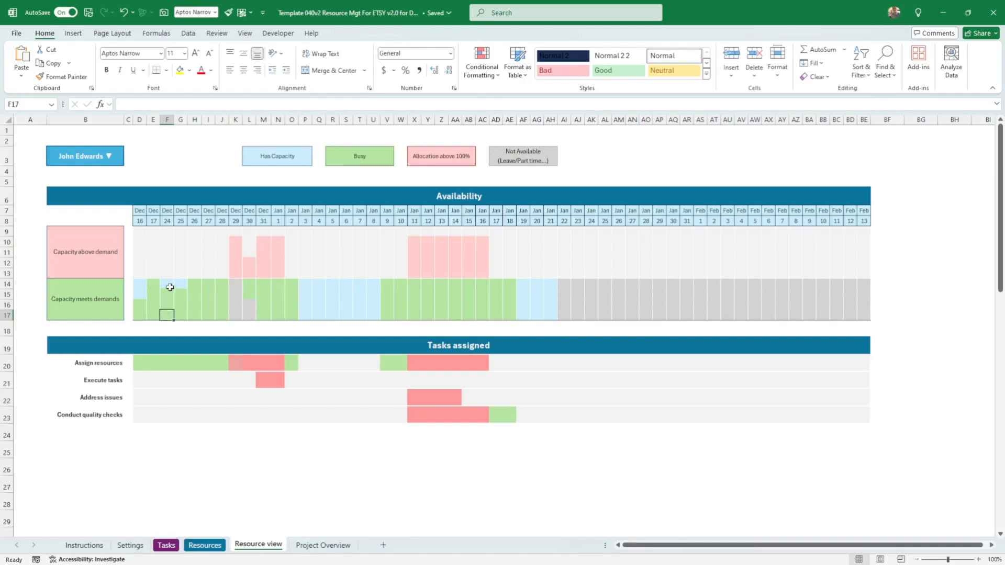
pyautogui.moveTo(154, 307); pyautogui.dragTo(153, 316)
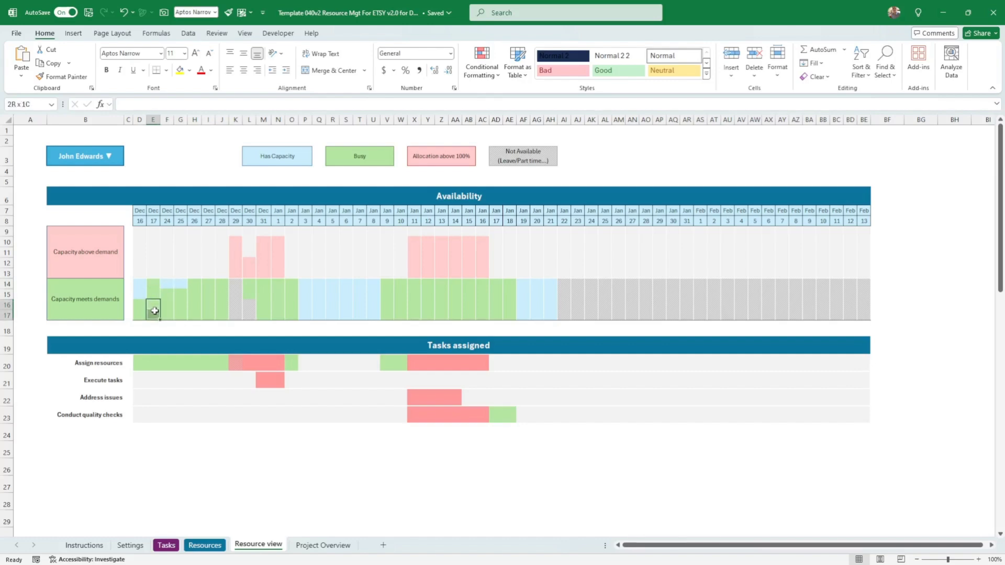
# Step: Examine the Dec 30 bar's unavailable, busy and overallocated portions, looking at the Resources and Tasks sheets for reference
pyautogui.click(249, 305)
pyautogui.moveTo(248, 309); pyautogui.dragTo(249, 315)
pyautogui.hotkey('ctrl', 'pageup')
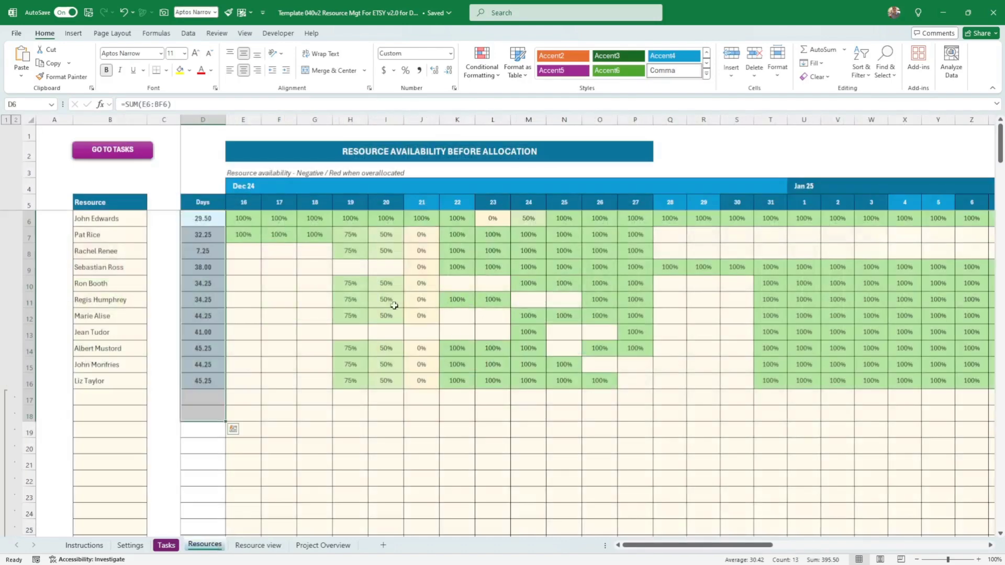
pyautogui.click(394, 305)
pyautogui.click(167, 546)
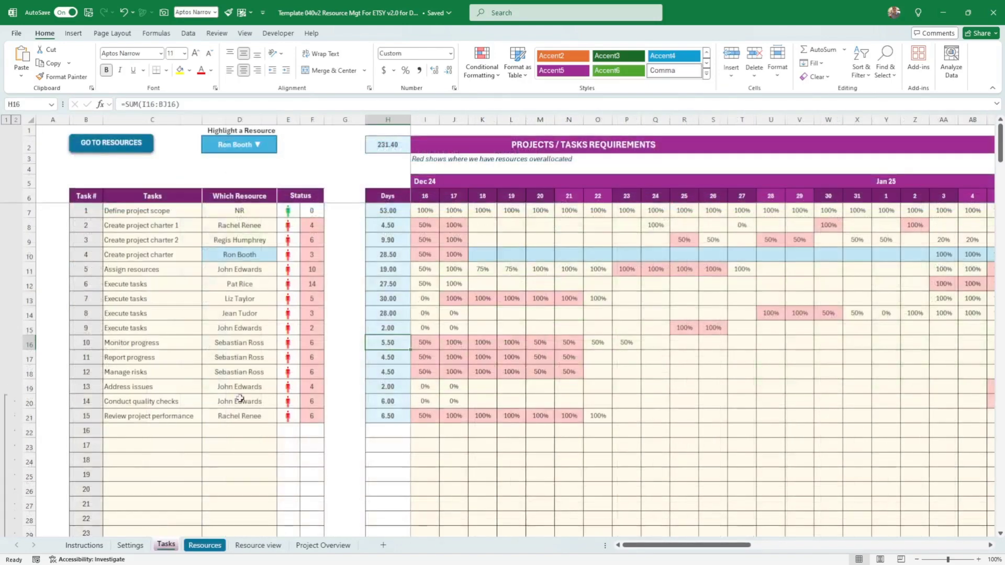
pyautogui.click(258, 546)
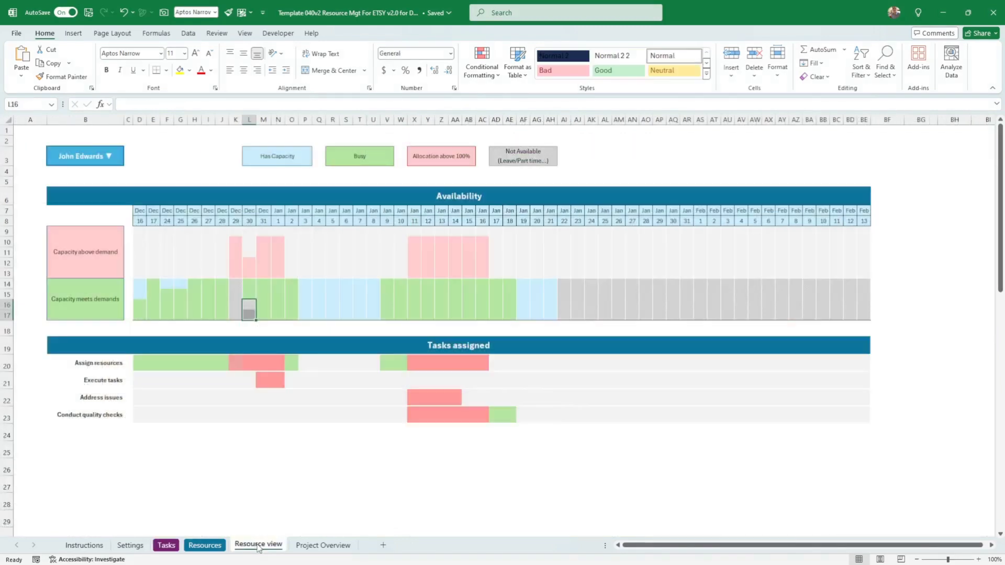
pyautogui.click(251, 304)
pyautogui.press('Delete')
pyautogui.moveTo(247, 296); pyautogui.dragTo(251, 264)
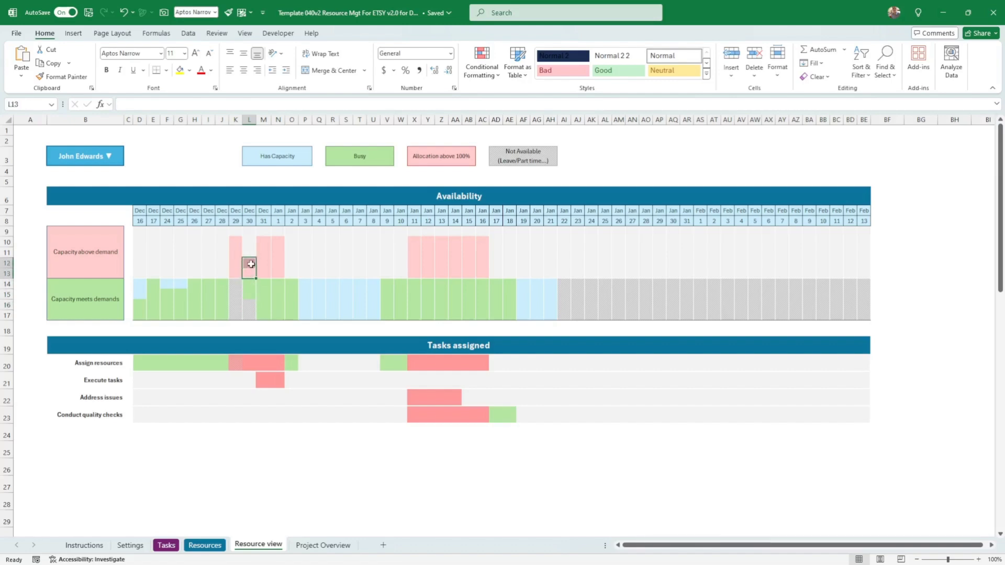
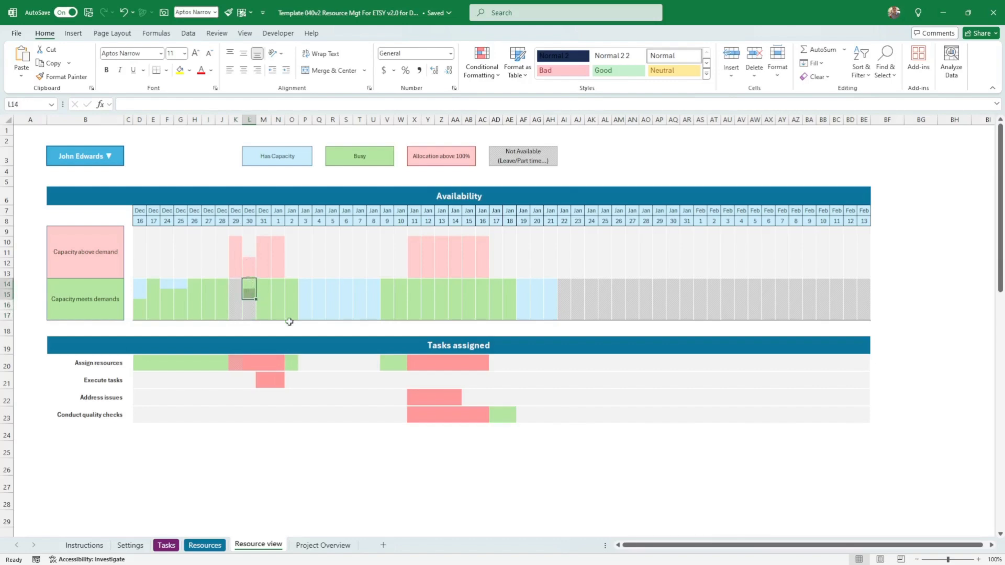
pyautogui.click(244, 315)
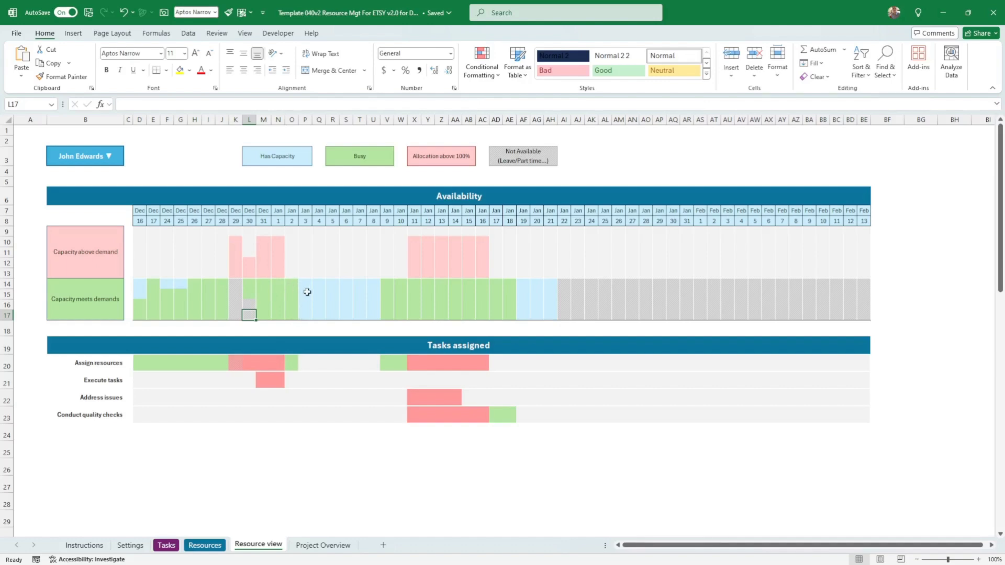
# Step: Examine the free, busy, overallocated and unavailable periods from Jan 3 to Feb 13 in the Availability chart
pyautogui.moveTo(305, 284); pyautogui.dragTo(372, 313)
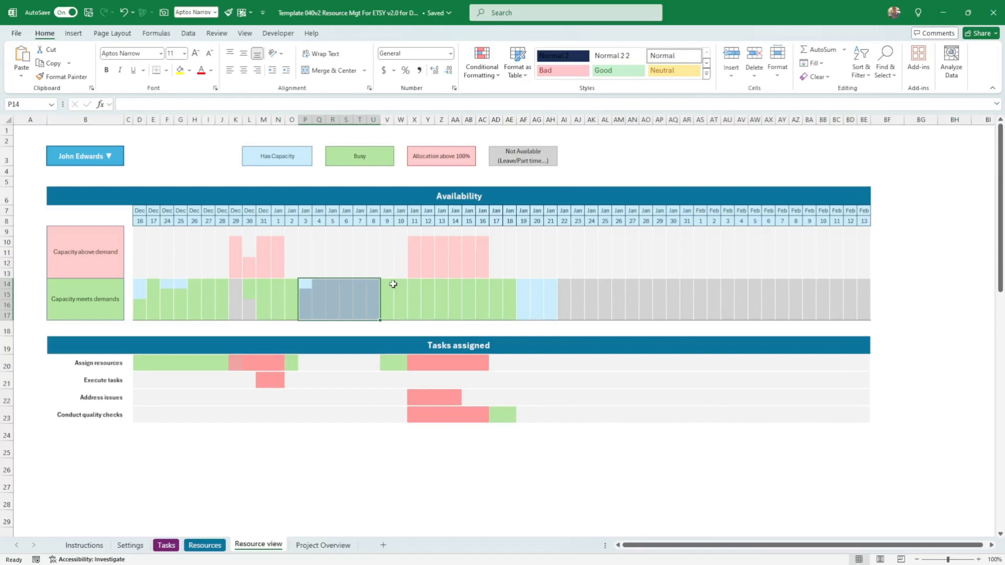
pyautogui.click(391, 284)
pyautogui.click(415, 247)
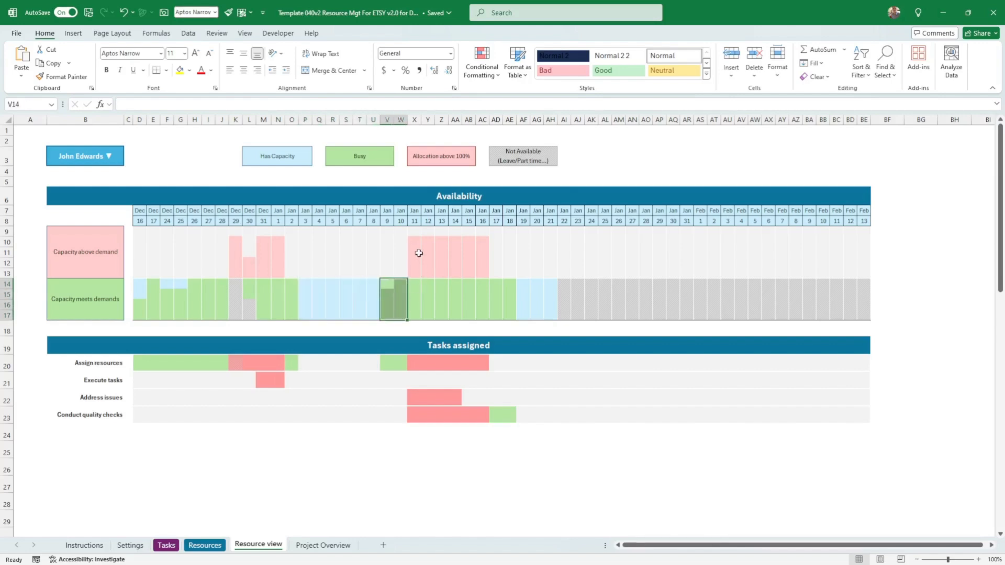
pyautogui.moveTo(416, 248); pyautogui.dragTo(512, 314)
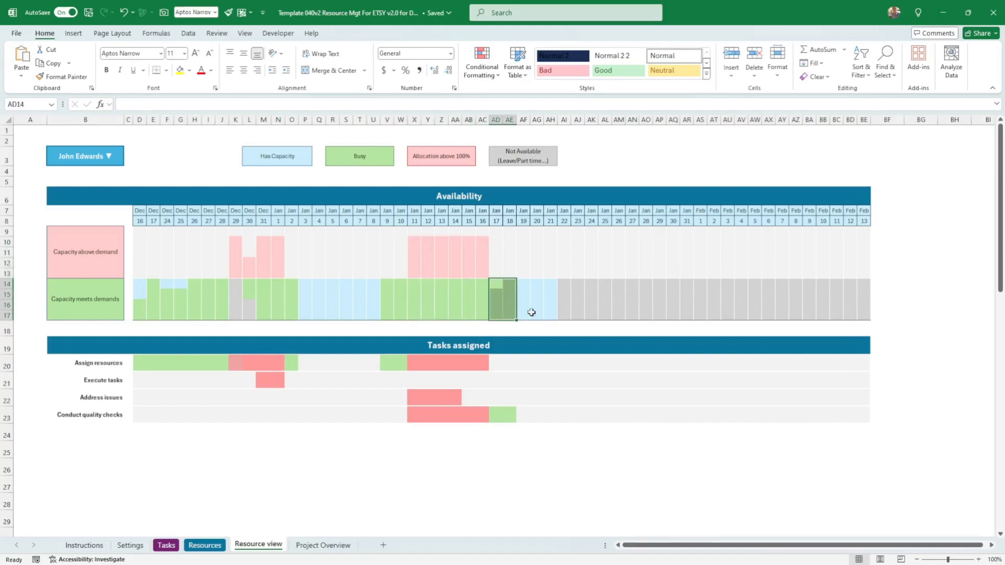
pyautogui.click(563, 286)
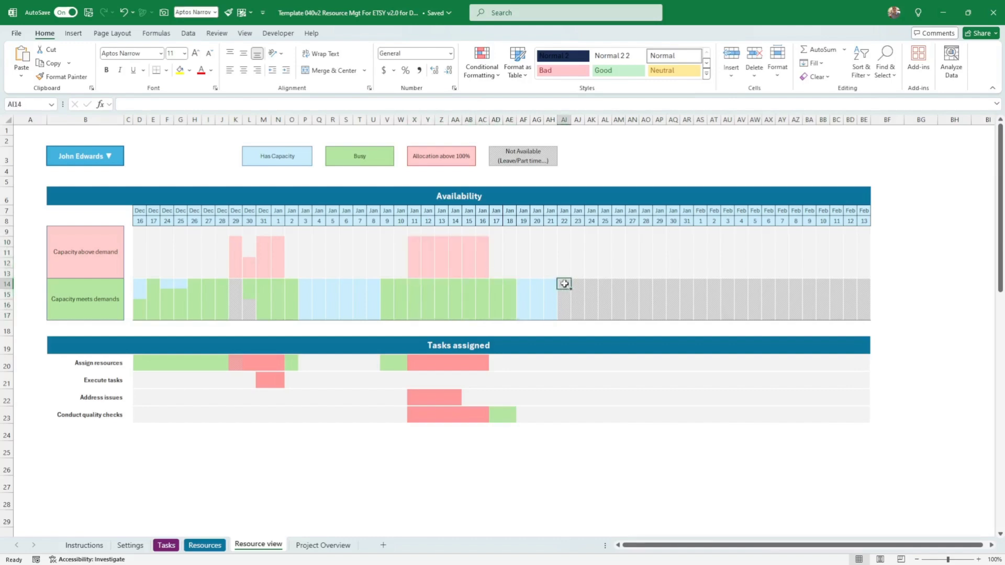
pyautogui.moveTo(565, 283); pyautogui.dragTo(861, 312)
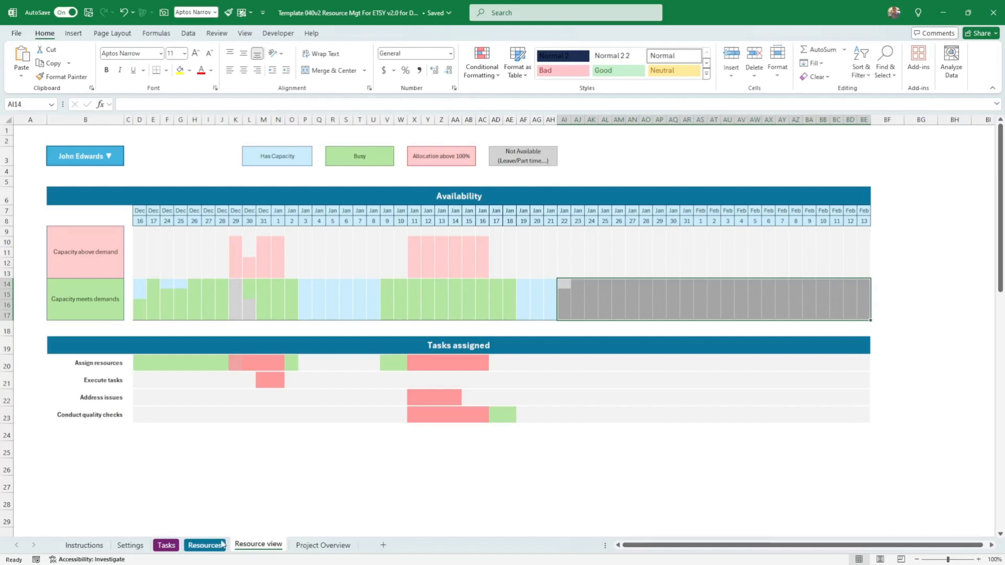
# Step: Examine the first resource's blank days from Jan 16 on the Resources sheet and the matching grey period on Resource view
pyautogui.click(205, 545)
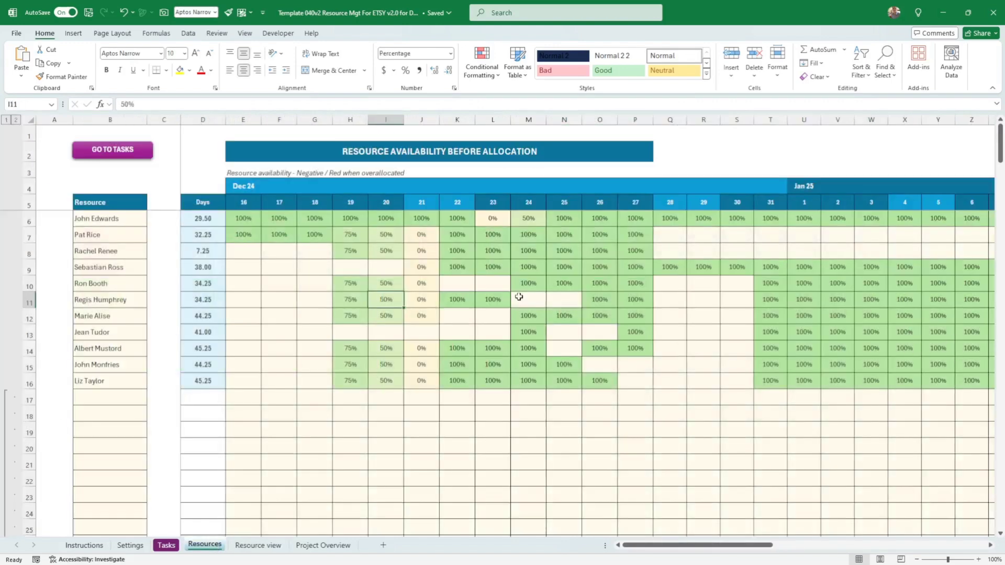
pyautogui.click(277, 547)
pyautogui.click(204, 545)
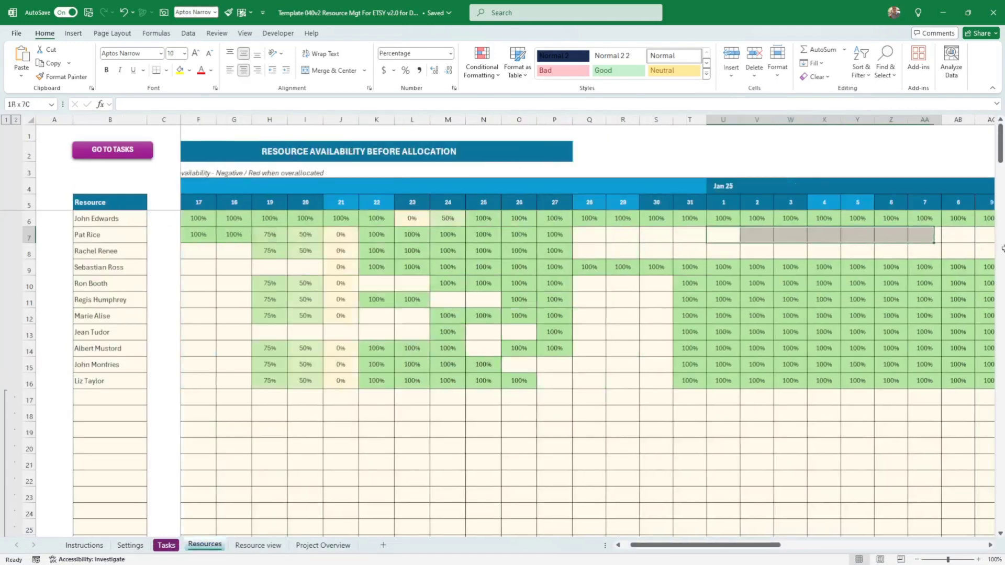
pyautogui.moveTo(812, 235); pyautogui.dragTo(993, 254)
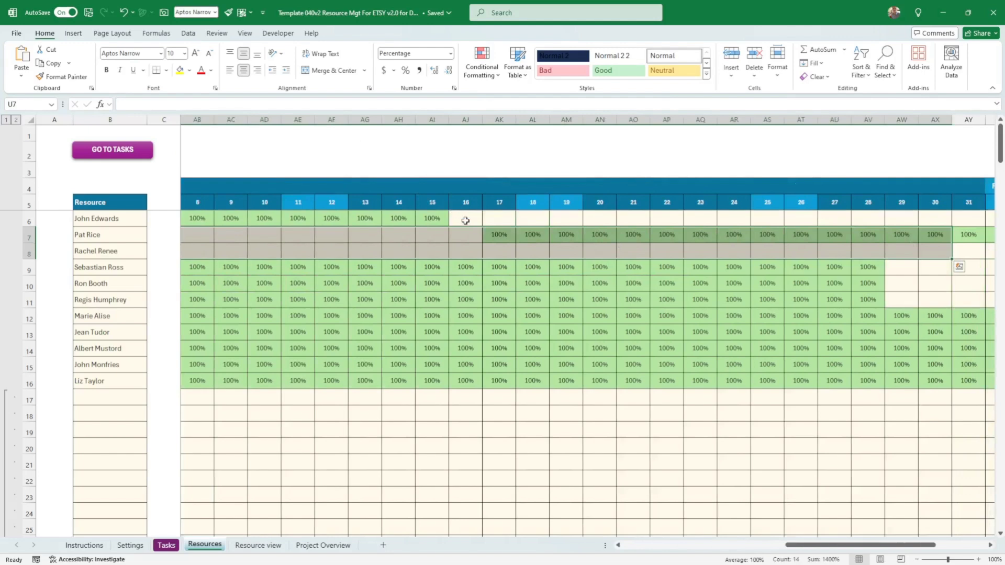
pyautogui.moveTo(465, 220); pyautogui.dragTo(911, 222)
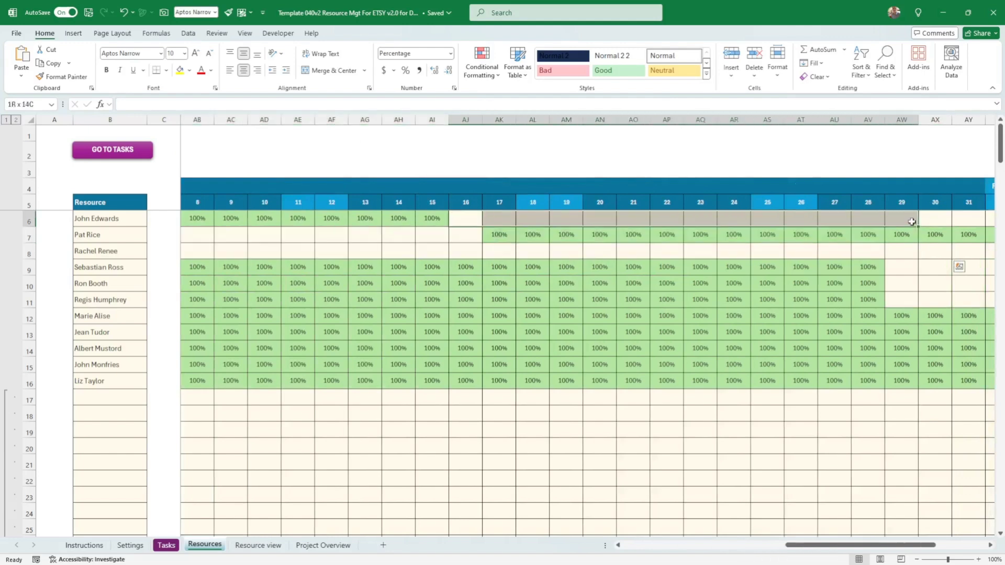
pyautogui.click(255, 545)
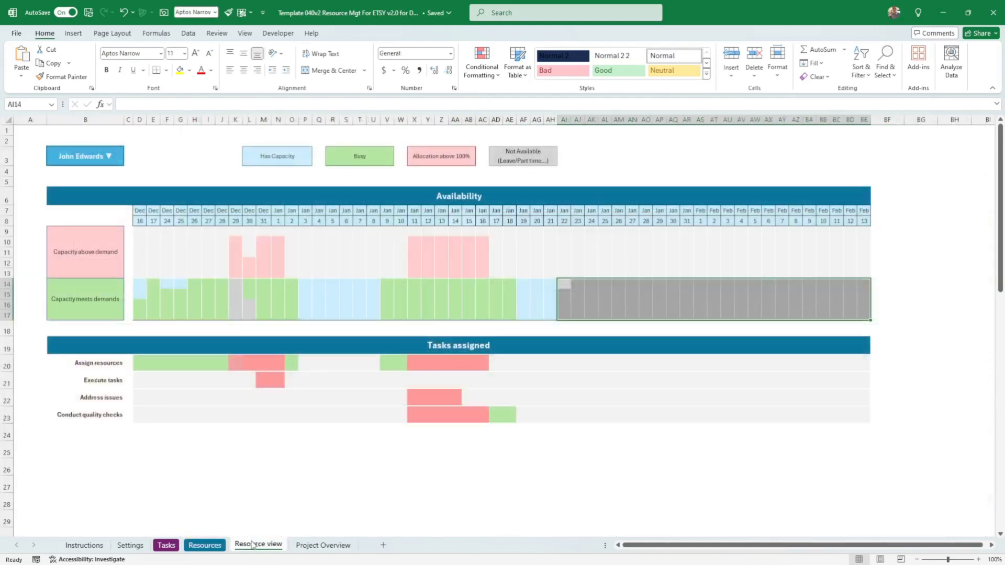
pyautogui.click(576, 303)
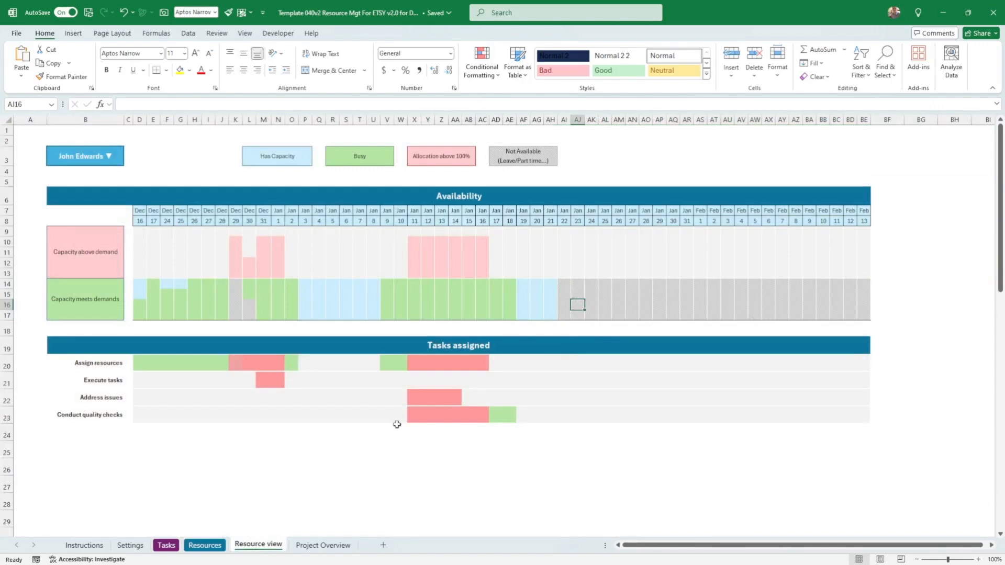
pyautogui.click(388, 468)
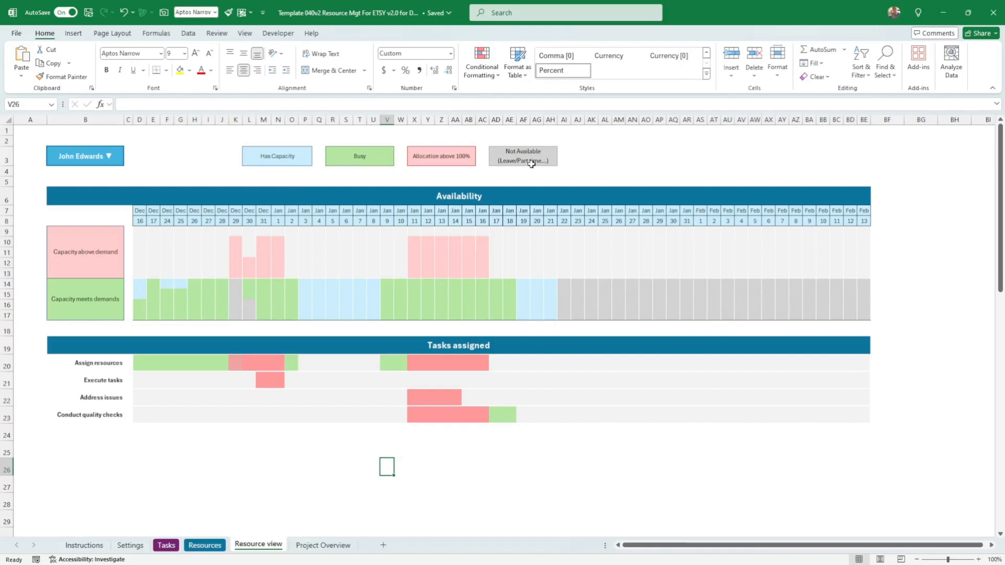
# Step: Examine the Tasks assigned section's task names and Assign resources row, looking at the Tasks sheet for the matching assignments
pyautogui.moveTo(278, 449); pyautogui.dragTo(39, 452)
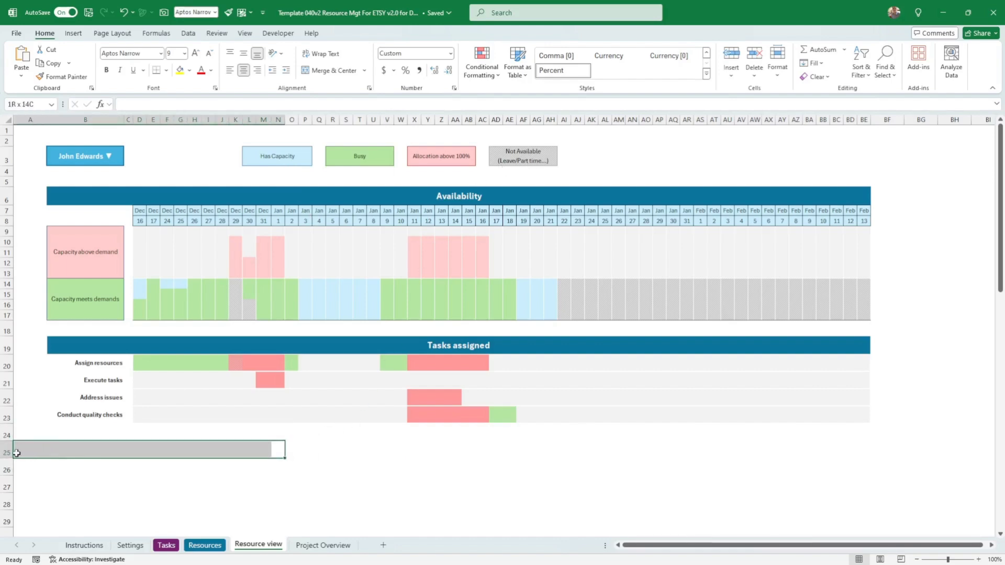
pyautogui.click(442, 346)
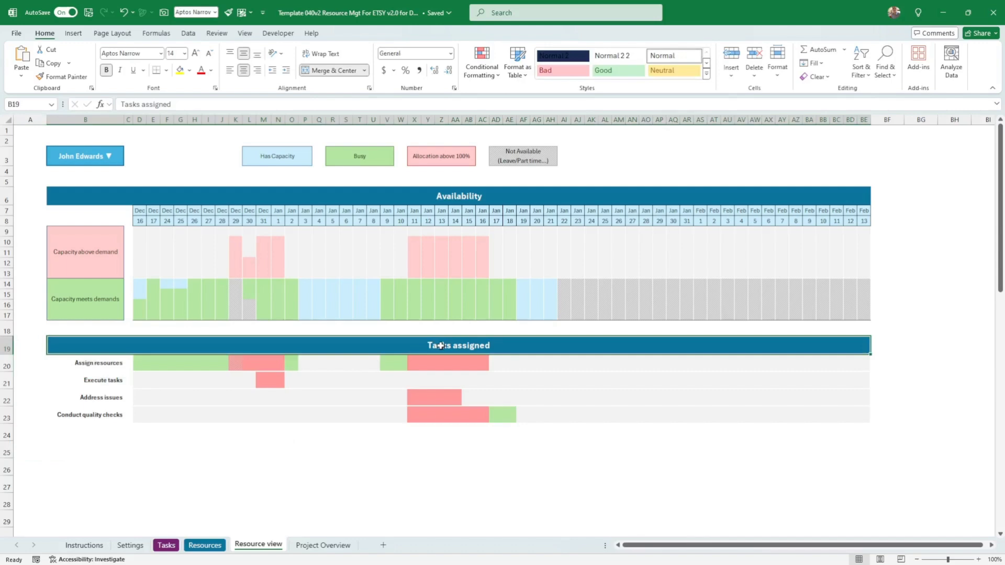
pyautogui.click(102, 362)
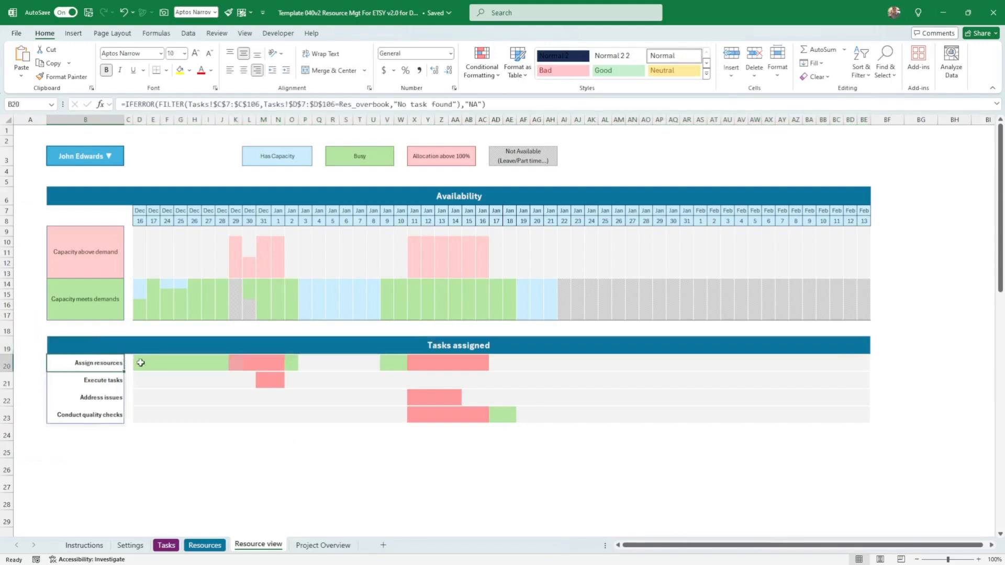
pyautogui.click(141, 362)
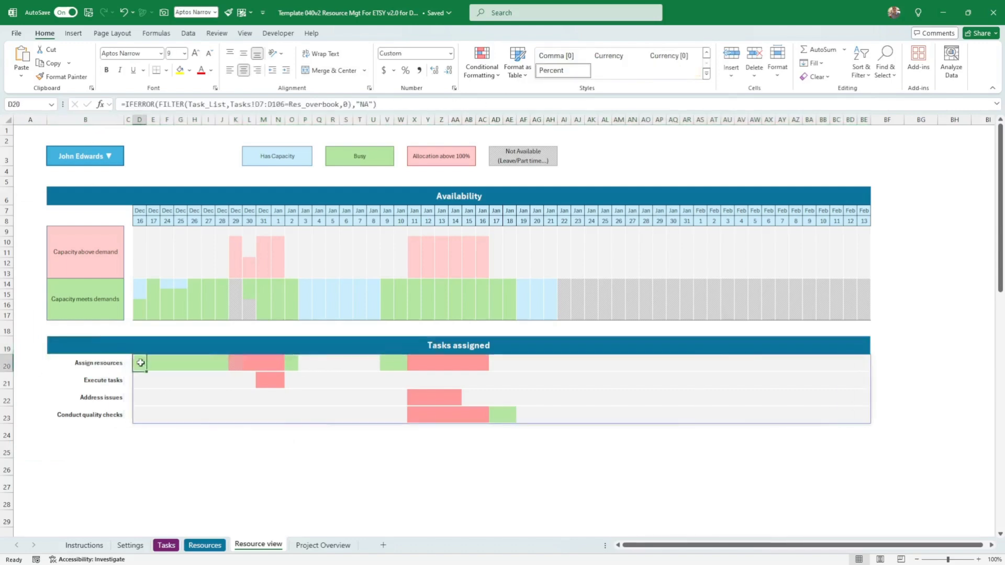
pyautogui.click(166, 545)
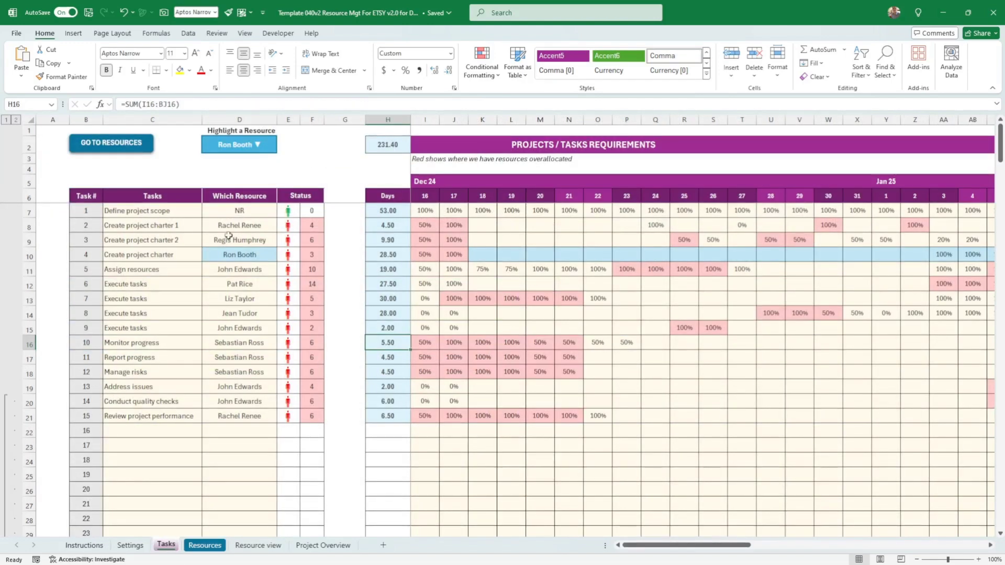
pyautogui.click(251, 546)
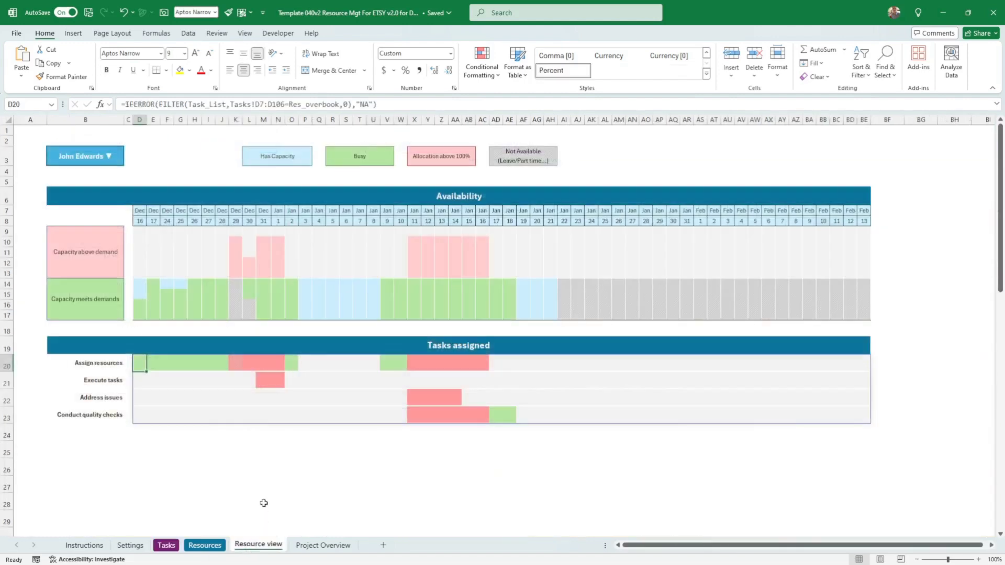
# Step: View the capacity and tasks of the fourth and eighth listed resources, and return Resource view to the first resource
pyautogui.click(111, 156)
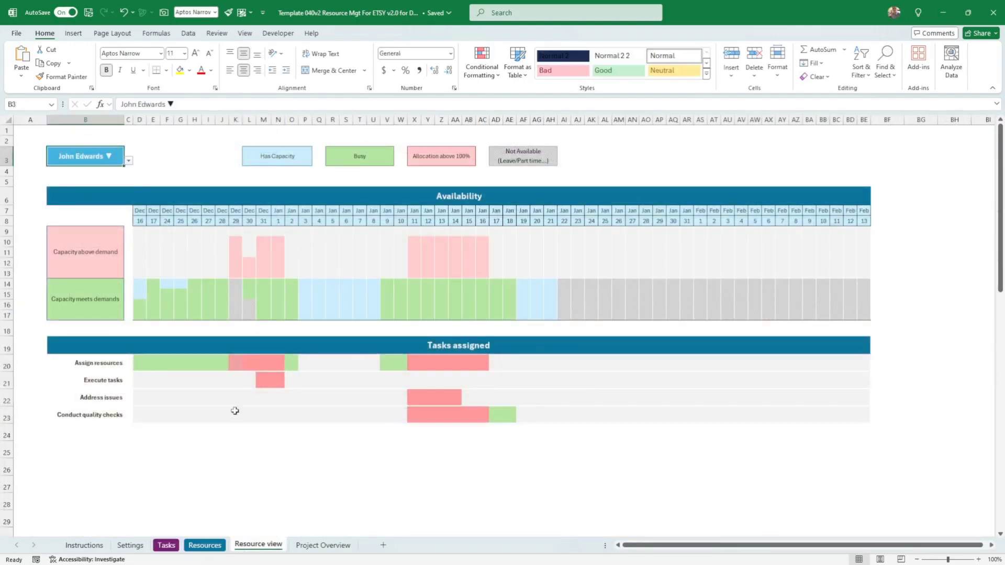
pyautogui.click(129, 161)
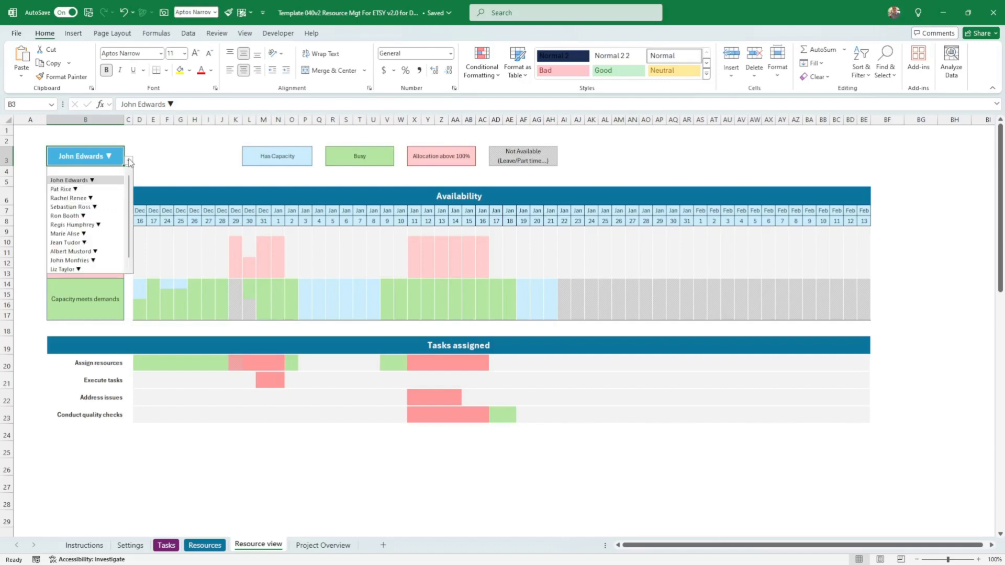
pyautogui.click(99, 206)
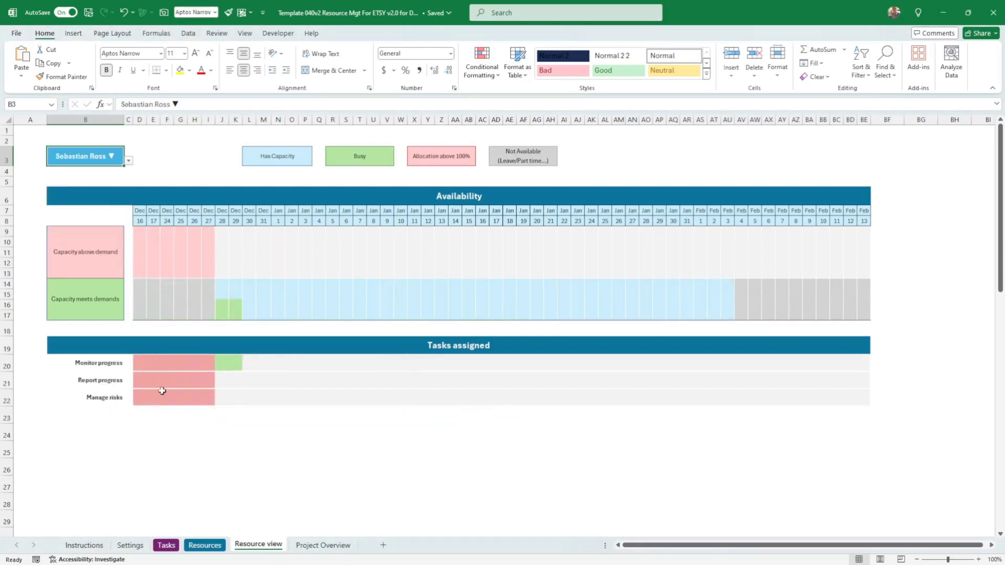
pyautogui.click(128, 161)
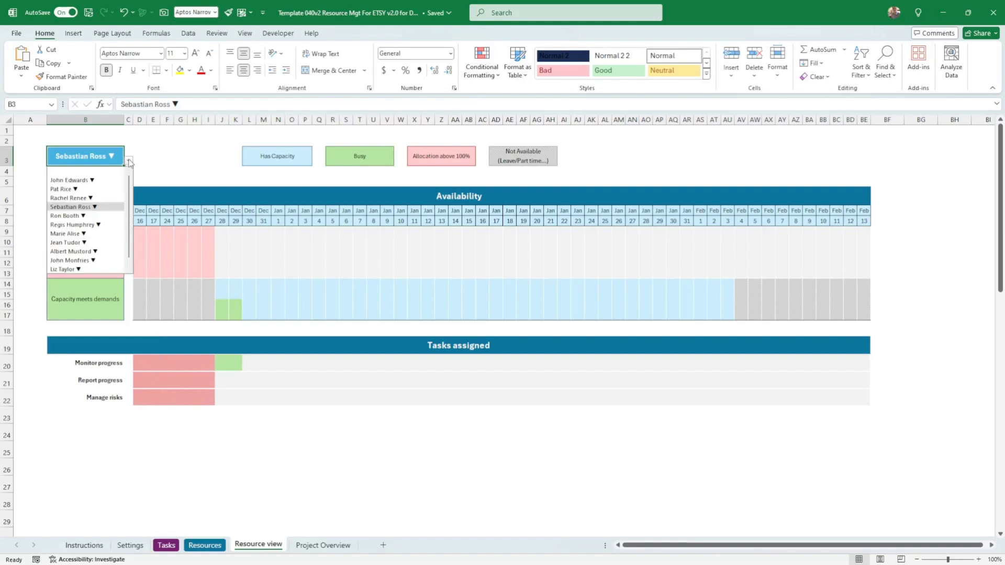
pyautogui.click(86, 242)
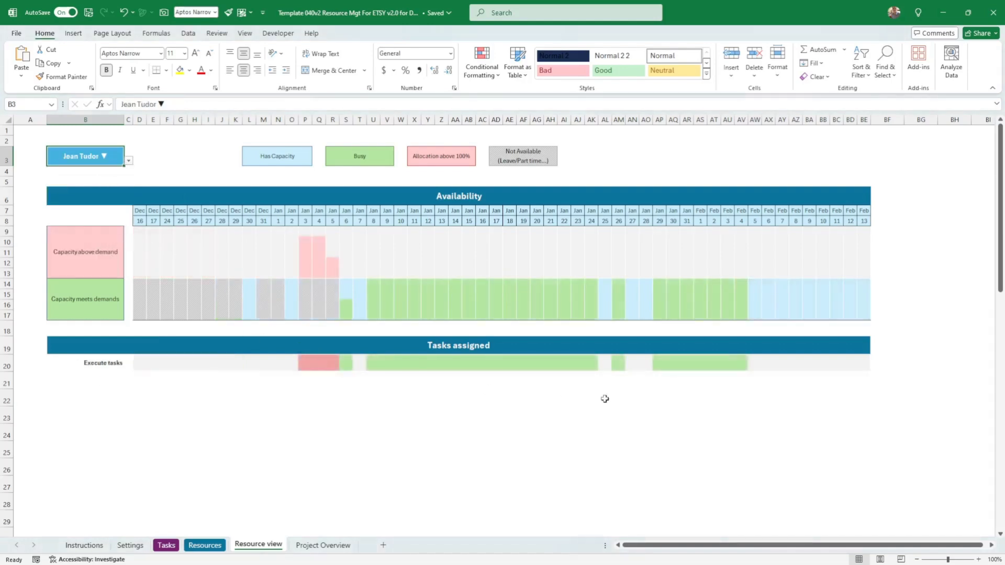
pyautogui.click(128, 160)
pyautogui.click(93, 179)
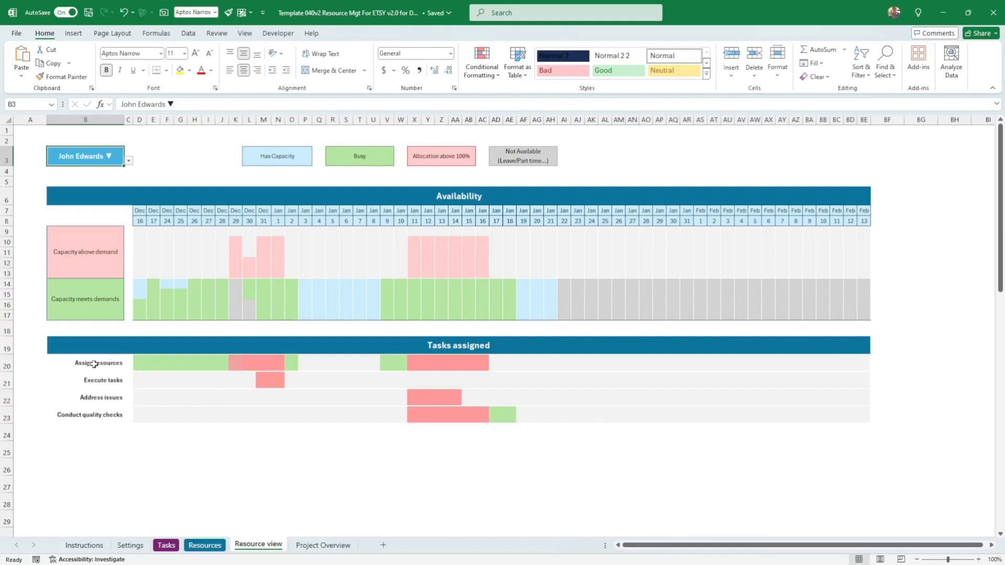
# Step: Examine the Assign resources row from Dec 16 to Dec 30, comparing Dec 29 with its bar in the Availability chart
pyautogui.moveTo(139, 363); pyautogui.dragTo(218, 369)
pyautogui.click(211, 381)
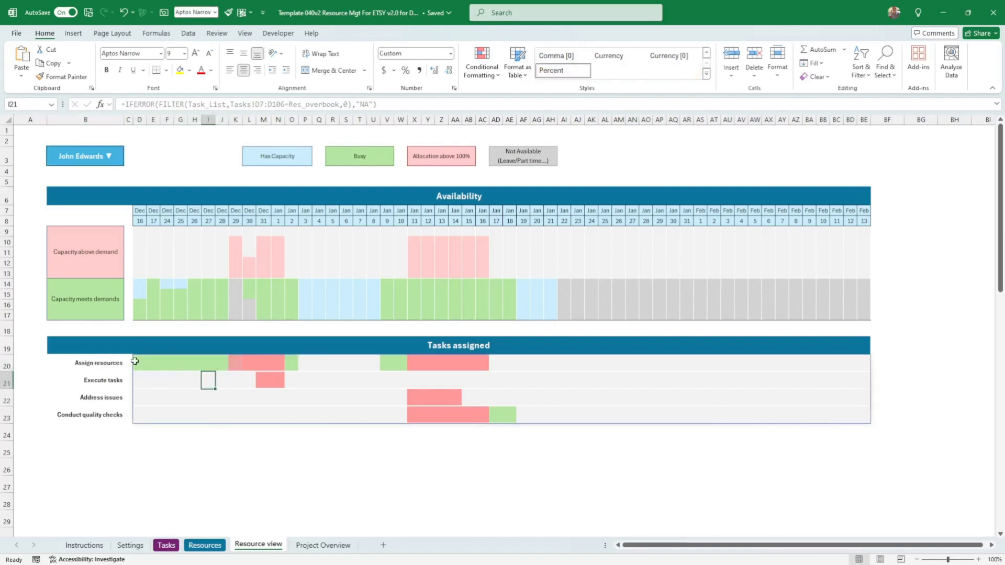
pyautogui.moveTo(140, 362); pyautogui.dragTo(213, 369)
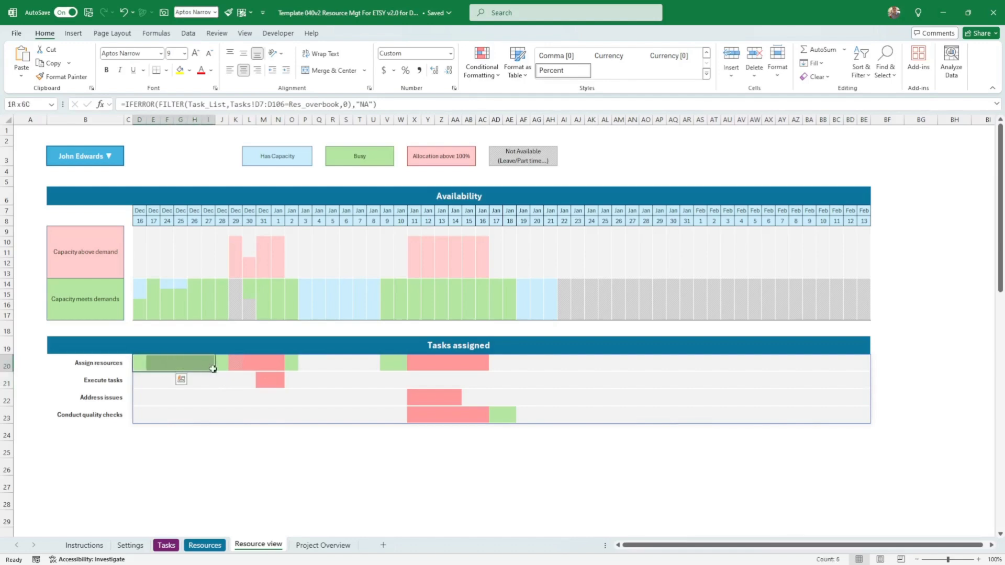
pyautogui.click(236, 370)
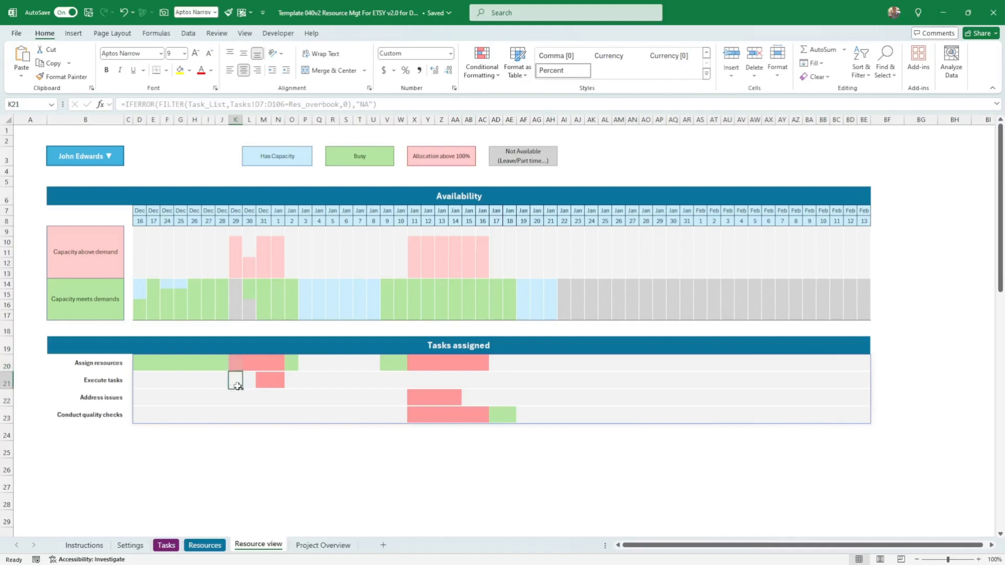
pyautogui.click(236, 282)
pyautogui.click(232, 362)
pyautogui.click(249, 364)
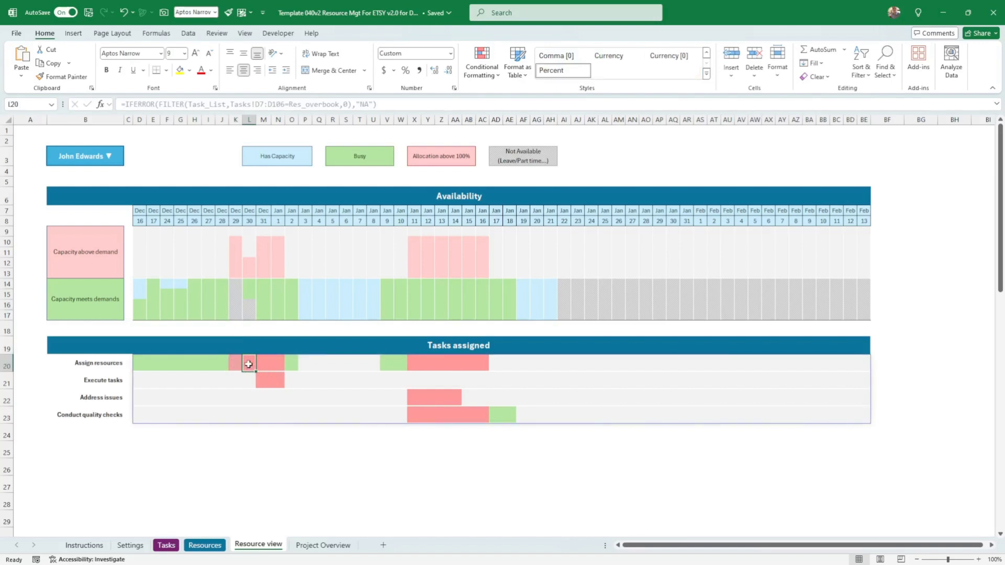
# Step: Examine the Dec 31 overlap of Assign resources and Execute tasks against the Availability chart, looking at the Tasks sheet for reference
pyautogui.moveTo(249, 363); pyautogui.dragTo(274, 382)
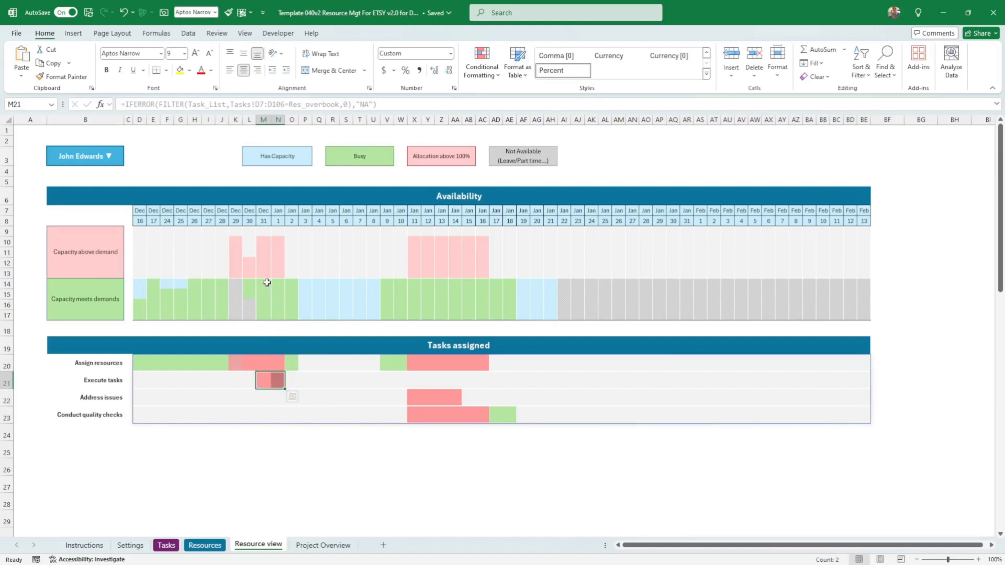
pyautogui.moveTo(267, 283); pyautogui.dragTo(263, 311)
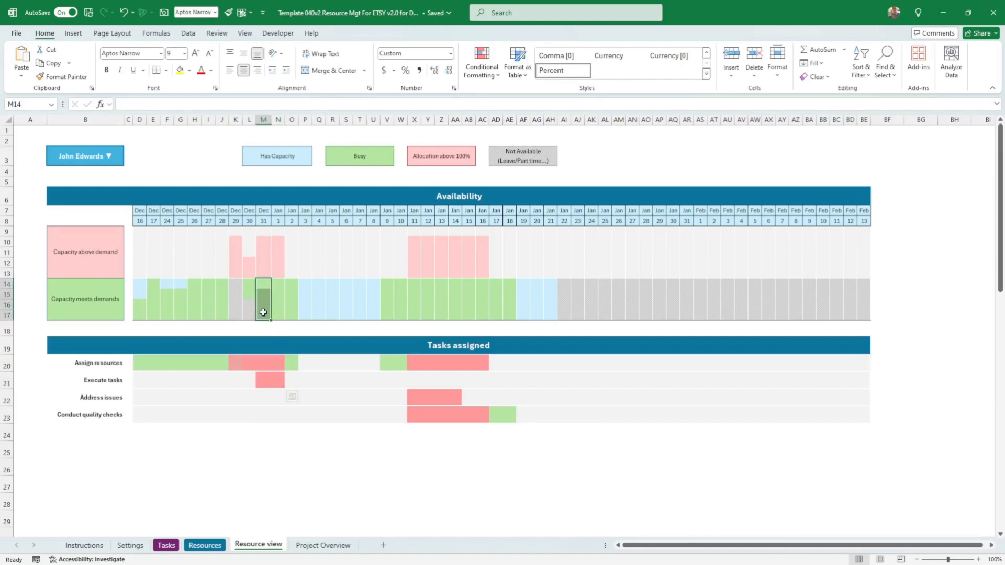
pyautogui.click(264, 361)
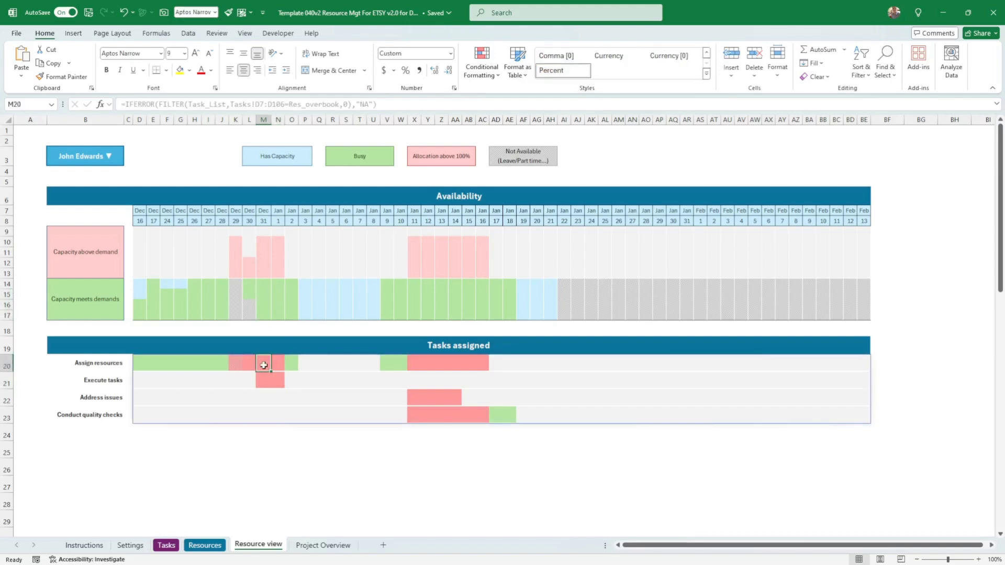
pyautogui.click(260, 381)
pyautogui.click(268, 364)
pyautogui.click(263, 382)
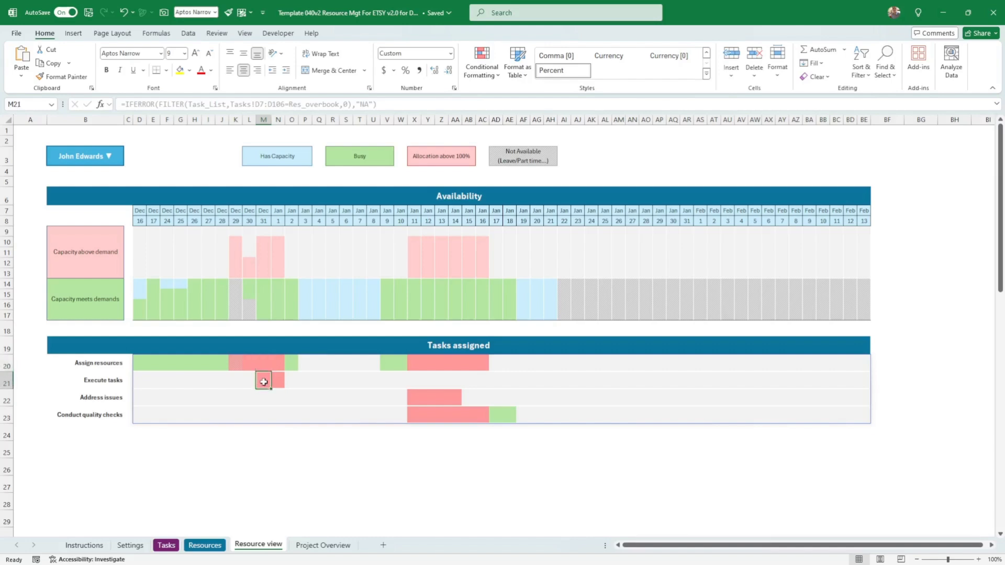
pyautogui.click(263, 368)
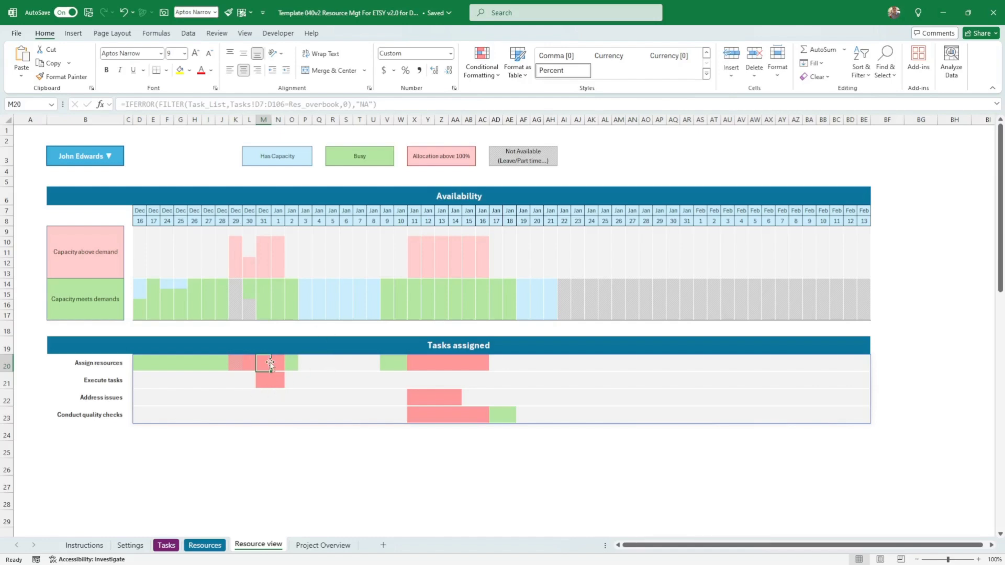
pyautogui.moveTo(264, 364); pyautogui.dragTo(267, 377)
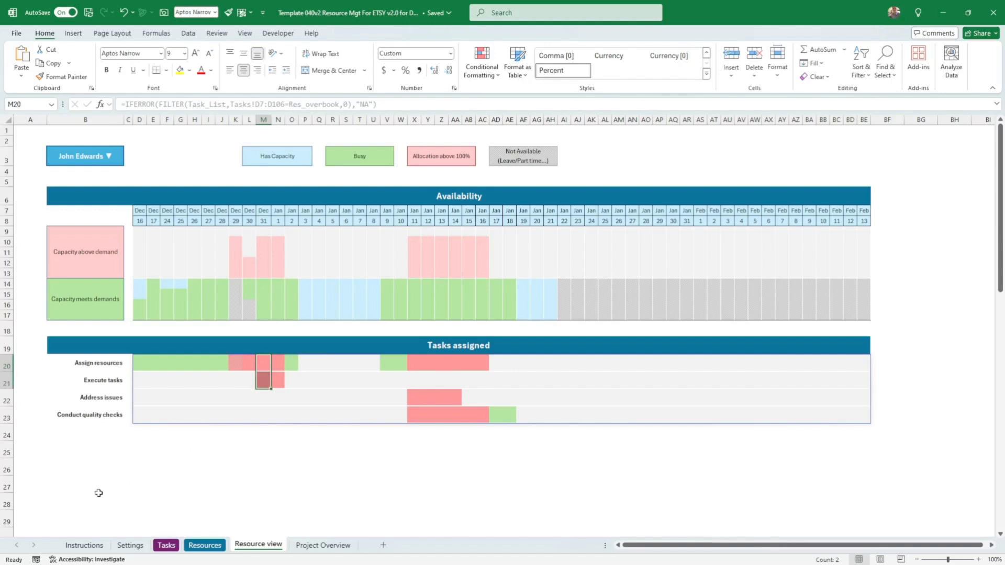
pyautogui.click(166, 546)
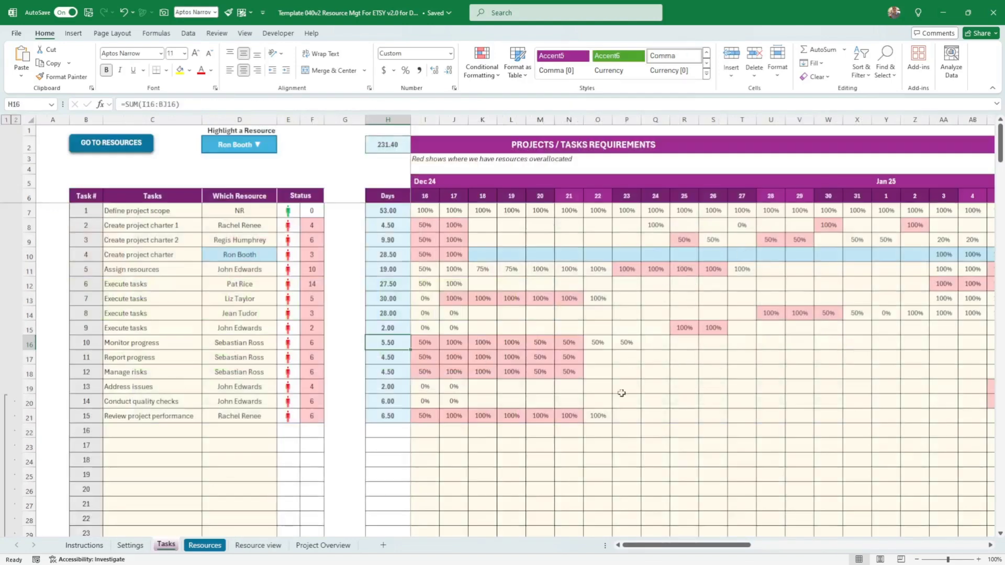
pyautogui.click(258, 545)
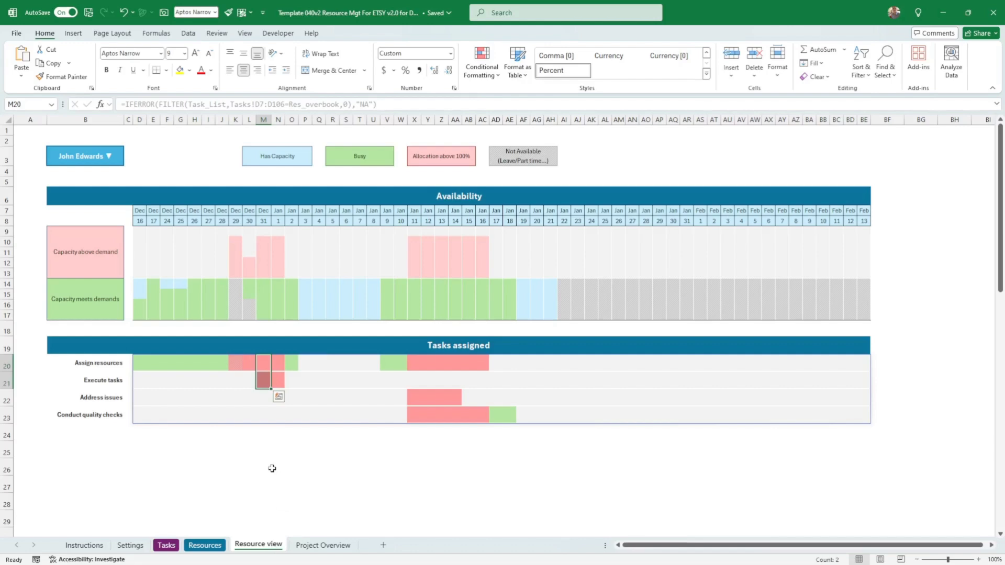
# Step: Examine the Assign resources and Execute tasks rows around Jan 1 to Jan 4 and the free capacity from Jan 3 to Jan 8
pyautogui.click(264, 379)
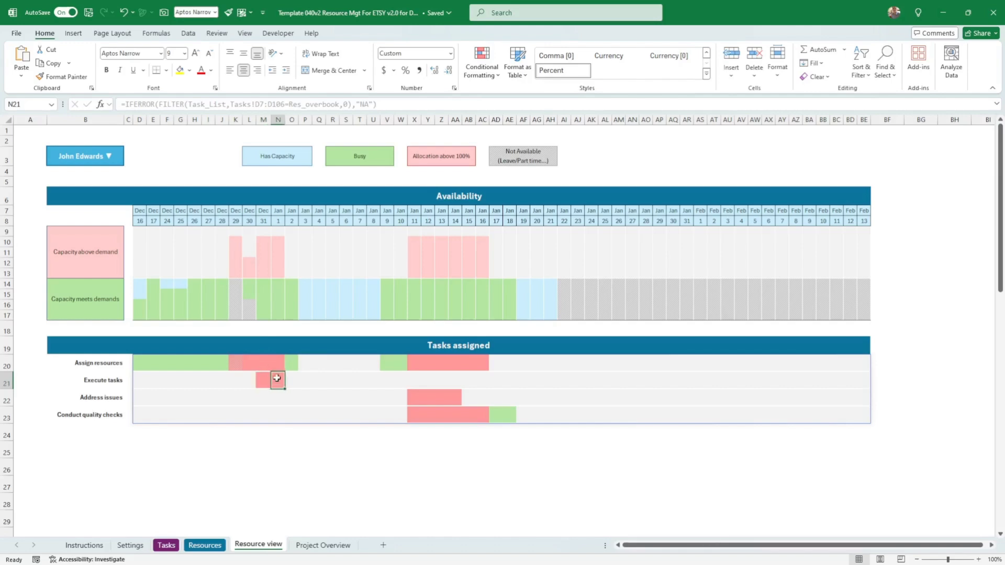
pyautogui.click(291, 362)
pyautogui.click(303, 362)
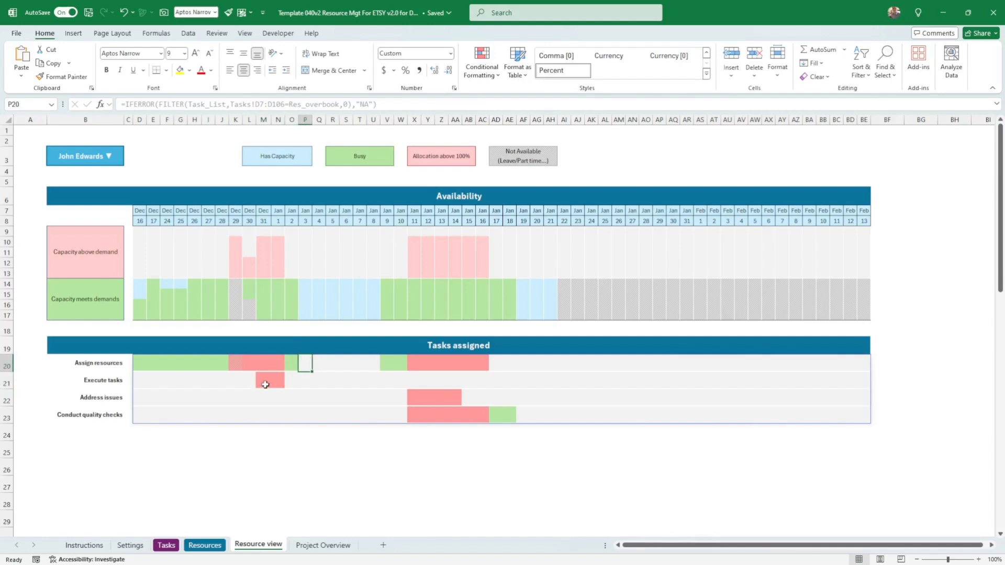
pyautogui.moveTo(265, 385); pyautogui.dragTo(316, 379)
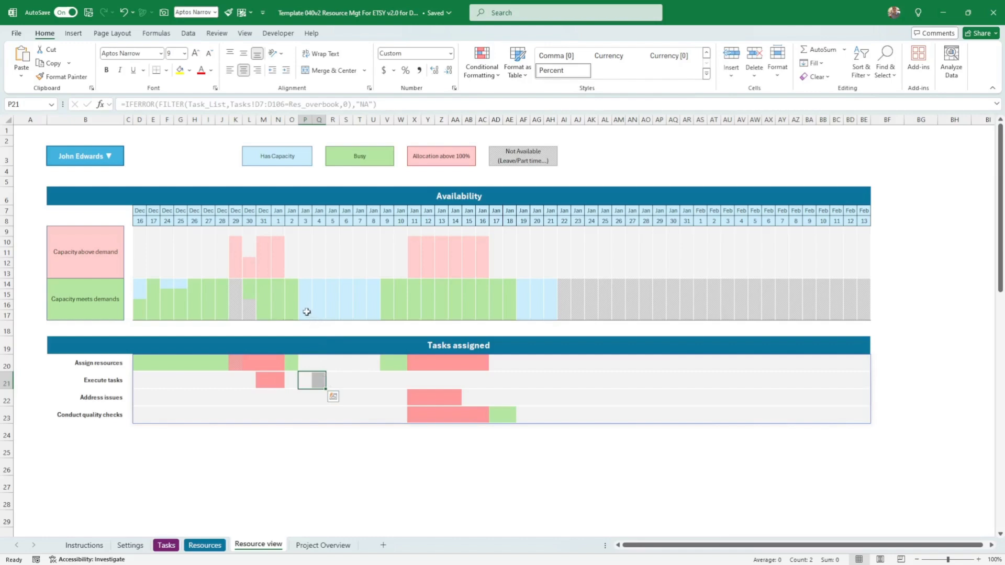
pyautogui.moveTo(307, 312); pyautogui.dragTo(375, 281)
# Step: Compare the Jan 11 to Jan 16 overallocation in the Availability chart with the Assign resources and Conduct quality checks rows
pyautogui.moveTo(393, 362); pyautogui.dragTo(479, 370)
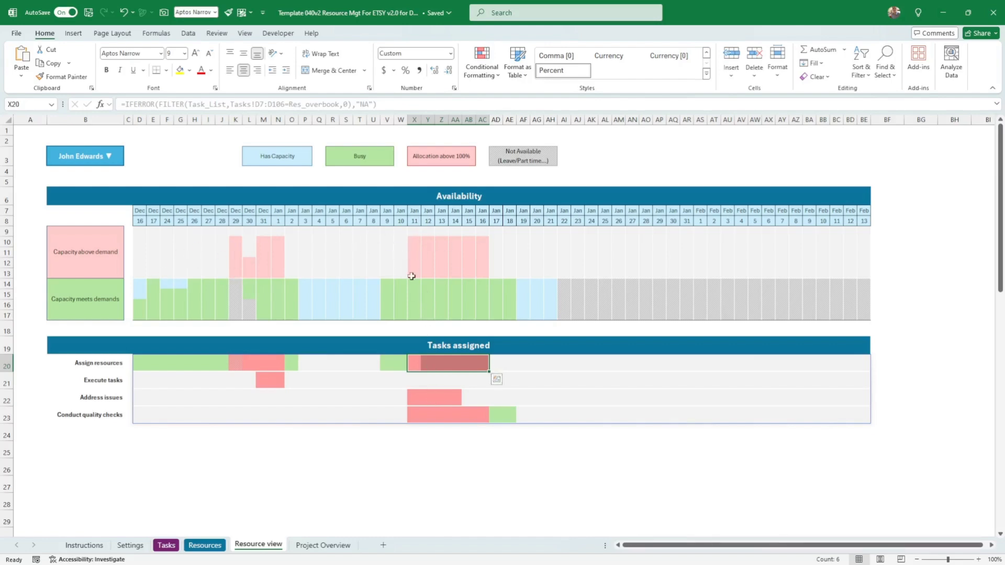
pyautogui.moveTo(415, 241); pyautogui.dragTo(488, 276)
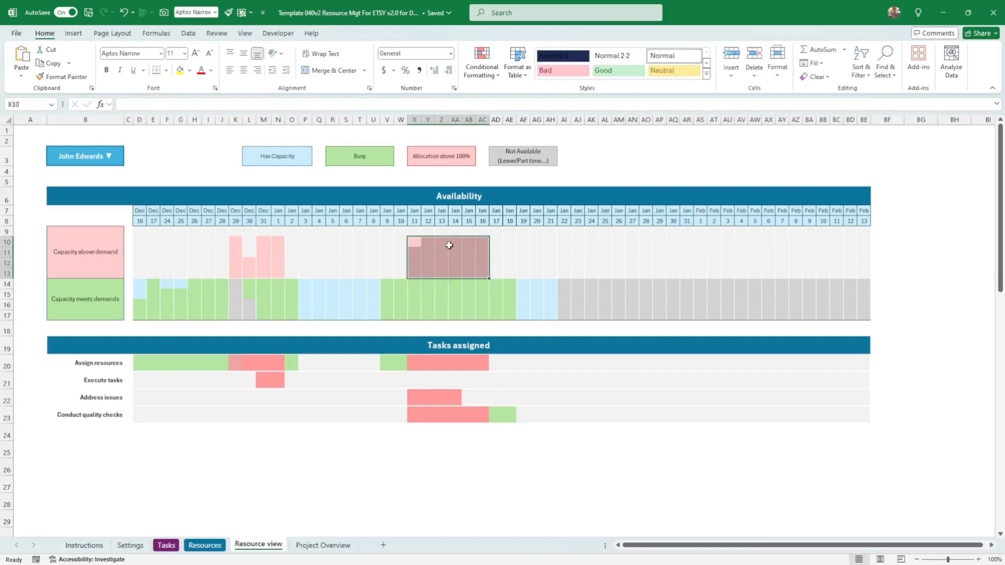
pyautogui.click(414, 246)
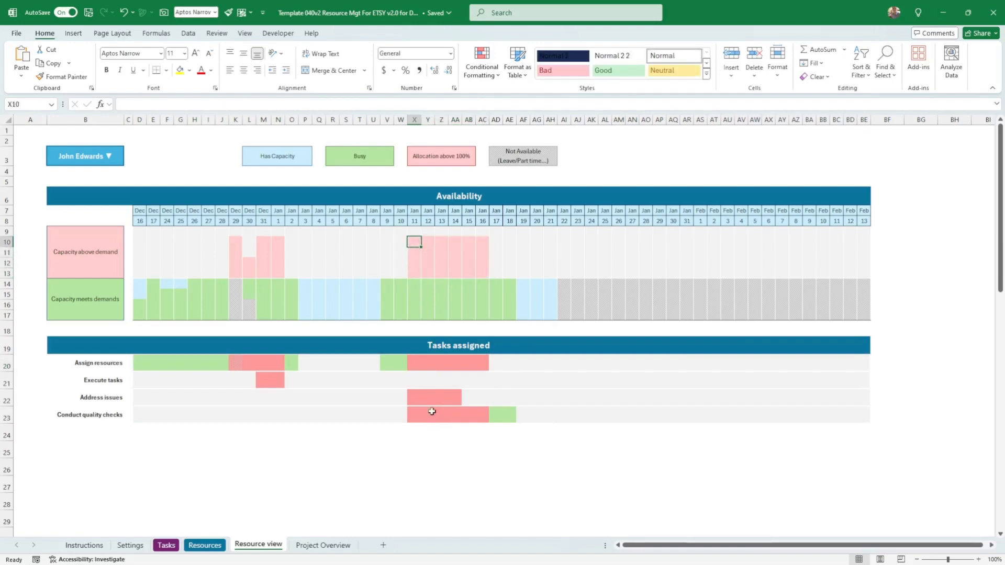
pyautogui.click(479, 415)
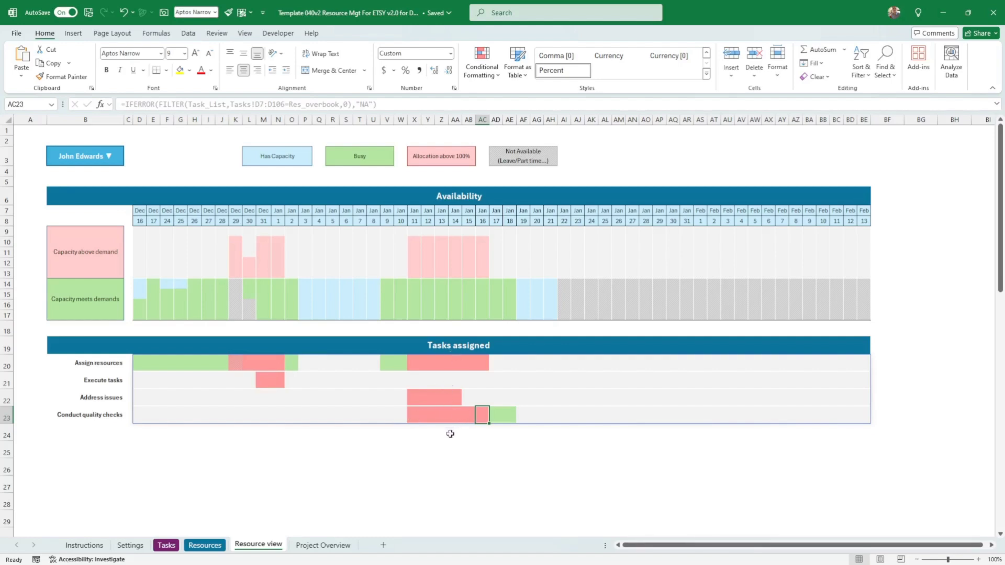
# Step: Switch Resource view to the fourth listed resource and examine the Capacity meets demands band from Dec 16 to Dec 27
pyautogui.click(110, 156)
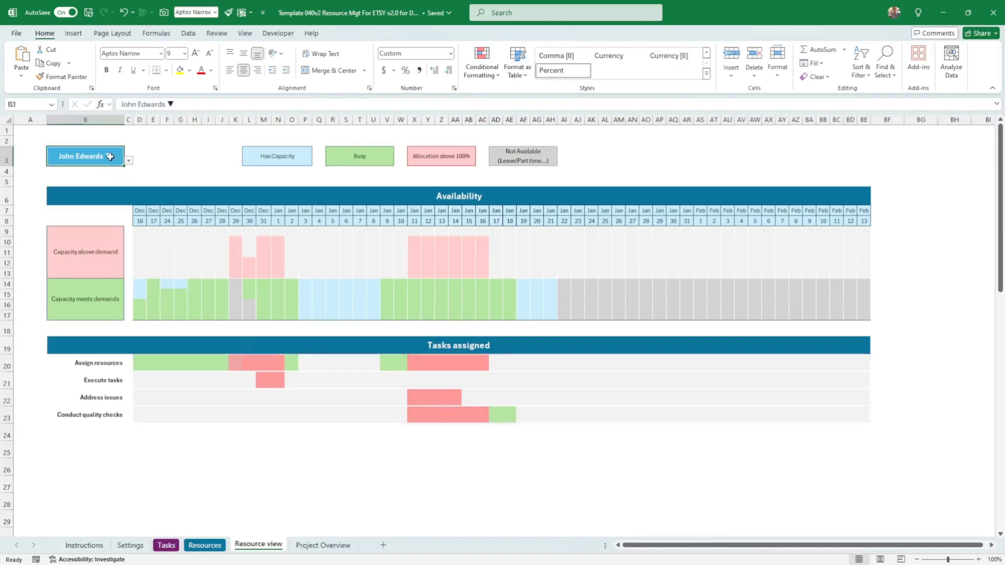
pyautogui.click(128, 160)
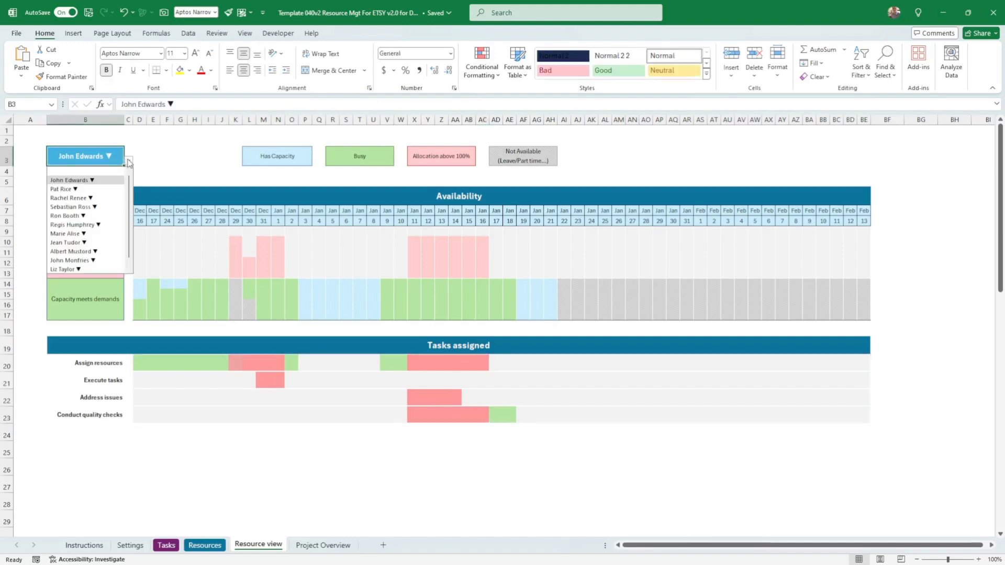
pyautogui.click(104, 207)
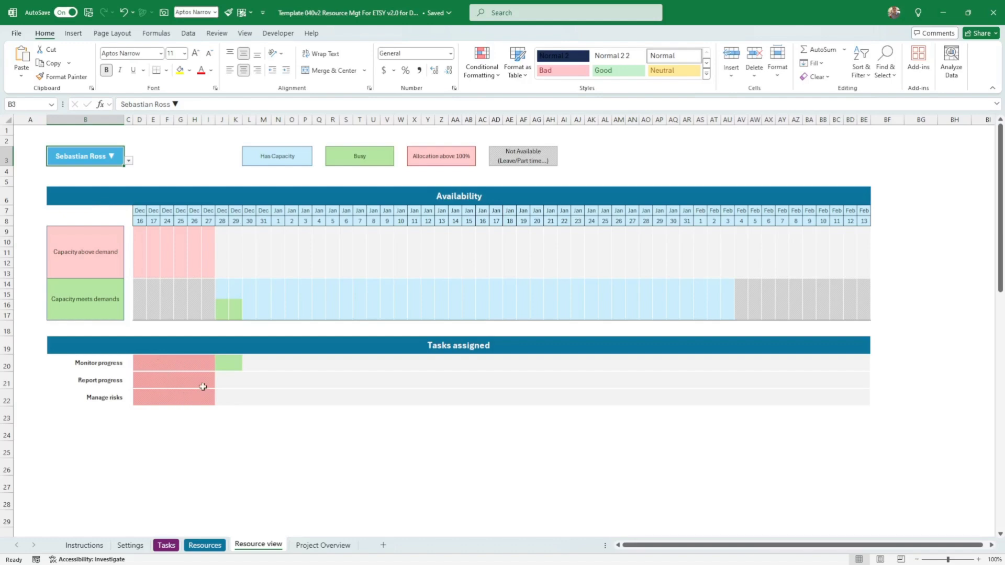
pyautogui.moveTo(140, 301); pyautogui.dragTo(211, 298)
# Step: Switch Resource view to the third listed resource
pyautogui.click(105, 166)
pyautogui.click(128, 161)
pyautogui.click(95, 197)
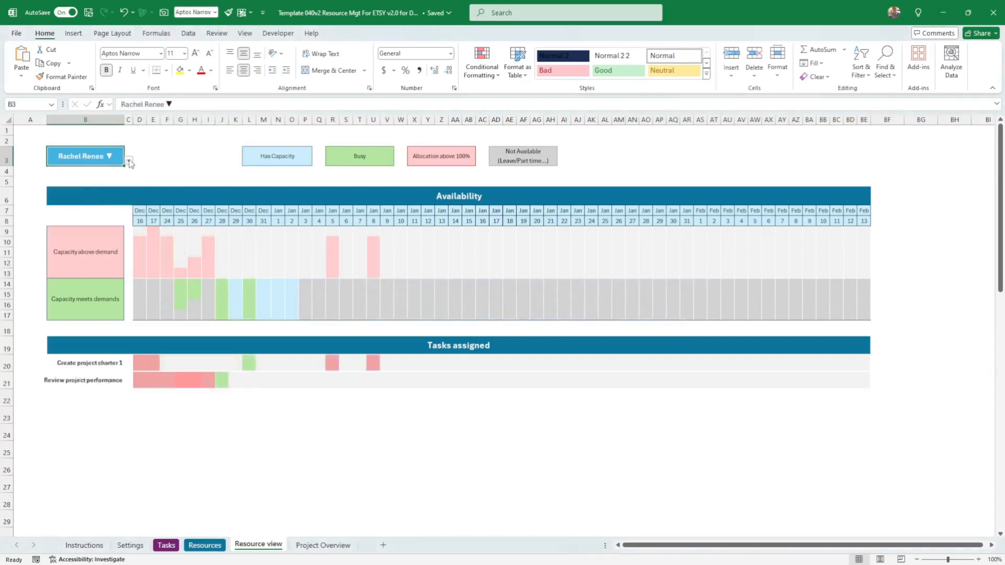
# Step: Switch Resource view to the sixth listed resource and examine the Create project charter 2 row from Dec 26 to Dec 29
pyautogui.click(129, 161)
pyautogui.click(102, 224)
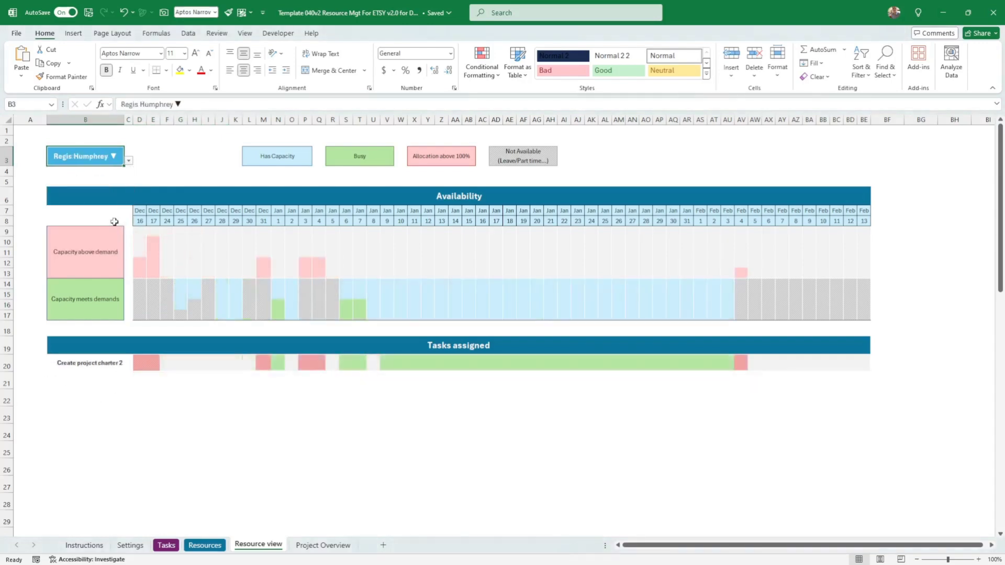
pyautogui.moveTo(188, 357); pyautogui.dragTo(239, 362)
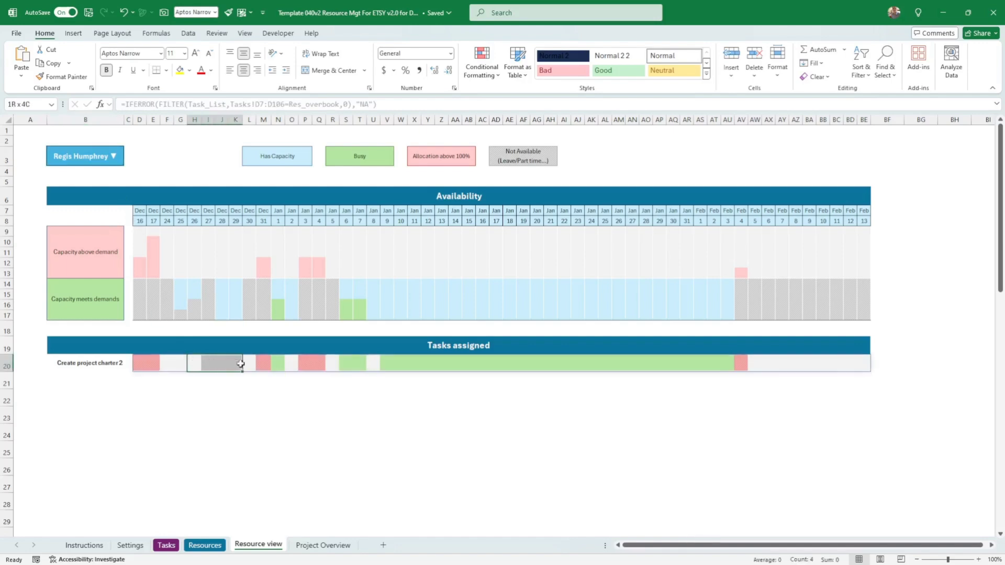
# Step: Switch Resource view to the seventh listed resource
pyautogui.click(115, 156)
pyautogui.click(129, 162)
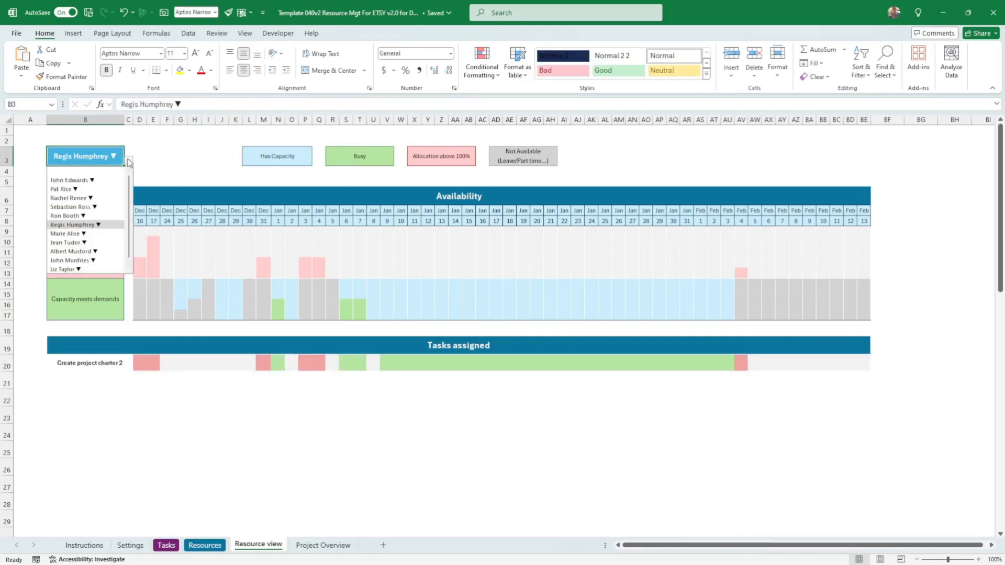
pyautogui.click(113, 232)
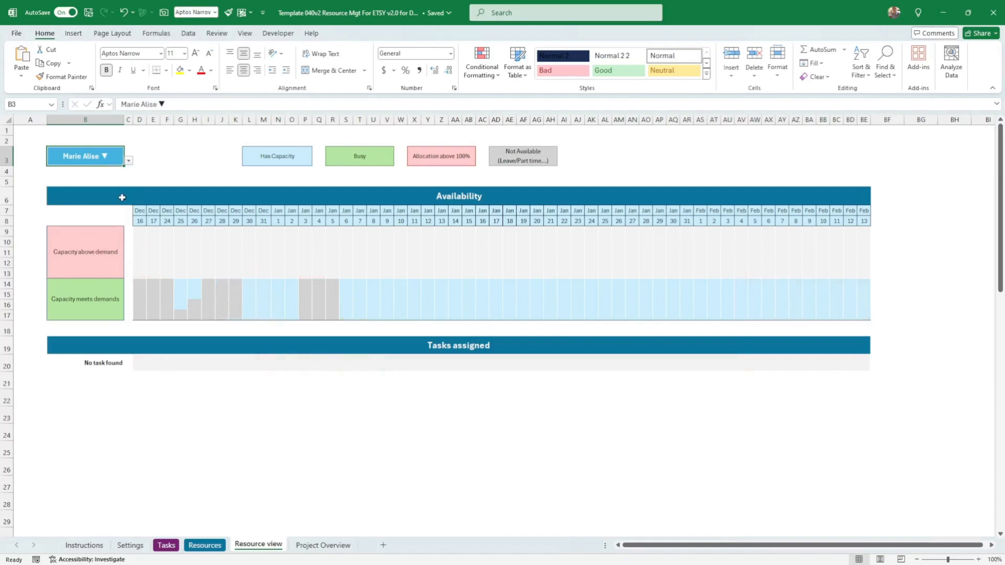
# Step: Show the second listed resource's availability and assigned tasks in Resource view
pyautogui.click(128, 157)
pyautogui.click(115, 157)
pyautogui.click(129, 162)
pyautogui.click(61, 189)
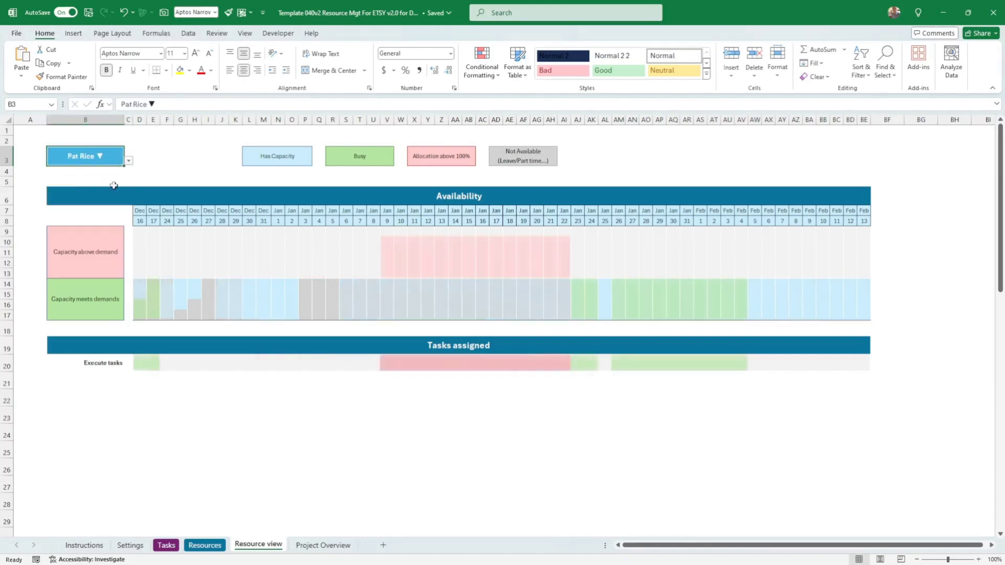
# Step: View the availability and assigned tasks of the third, fourth and fifth listed resources one after another
pyautogui.click(129, 161)
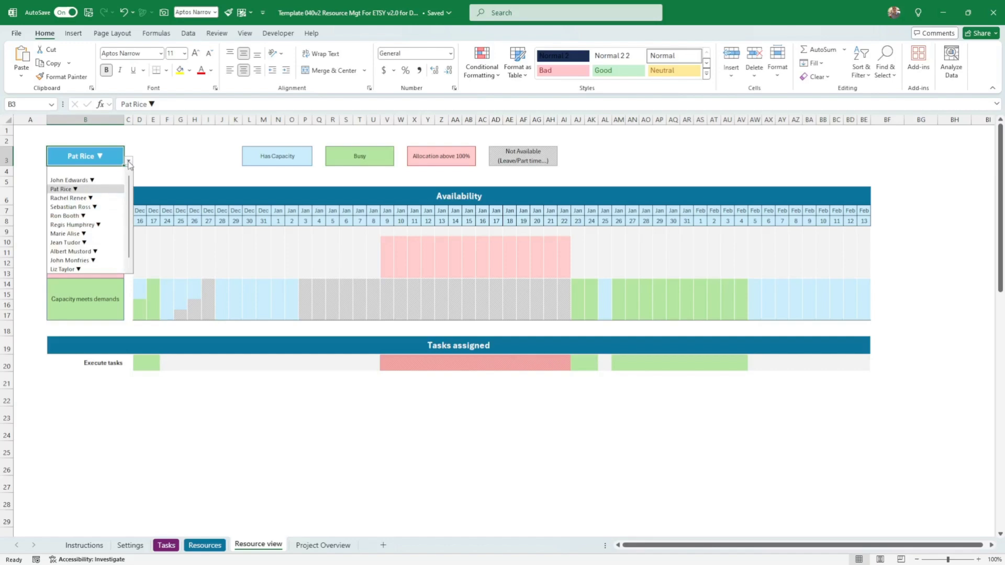
pyautogui.click(119, 195)
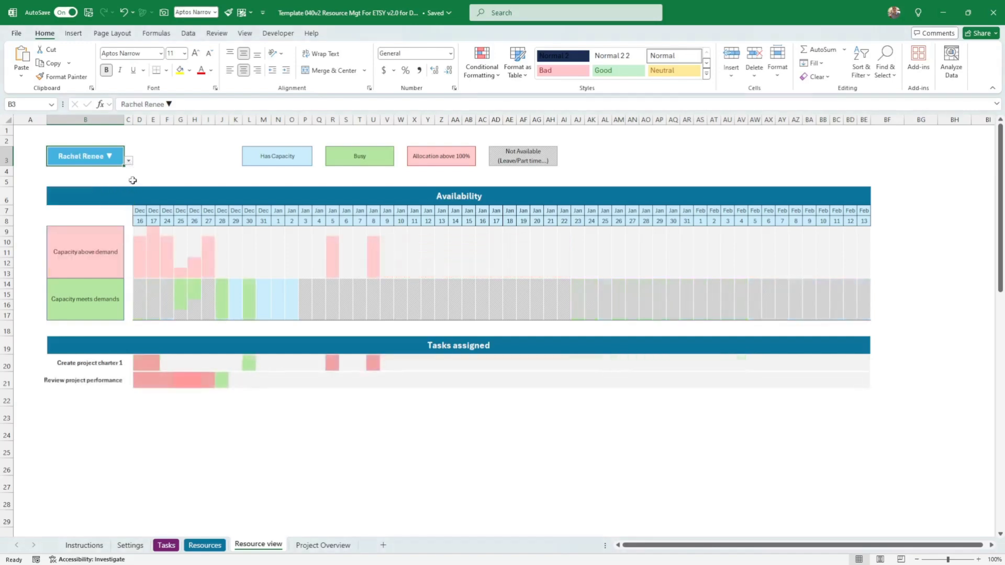
pyautogui.click(128, 162)
pyautogui.click(109, 203)
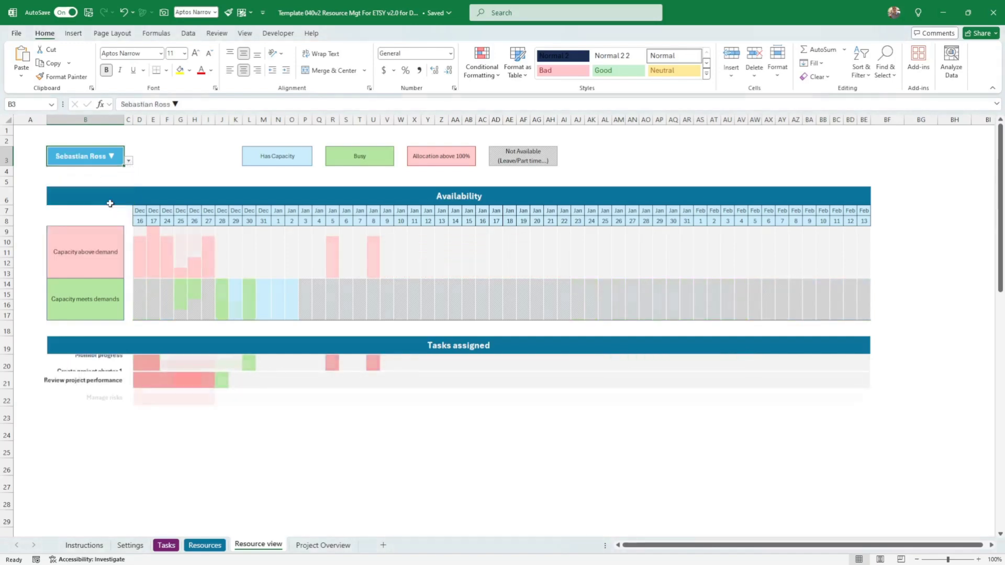
pyautogui.click(128, 161)
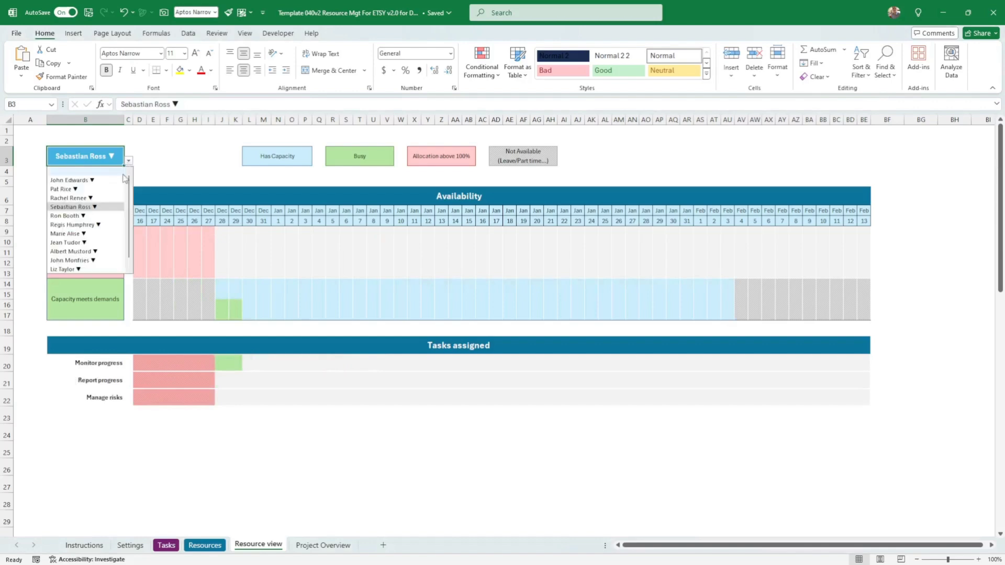
pyautogui.click(109, 214)
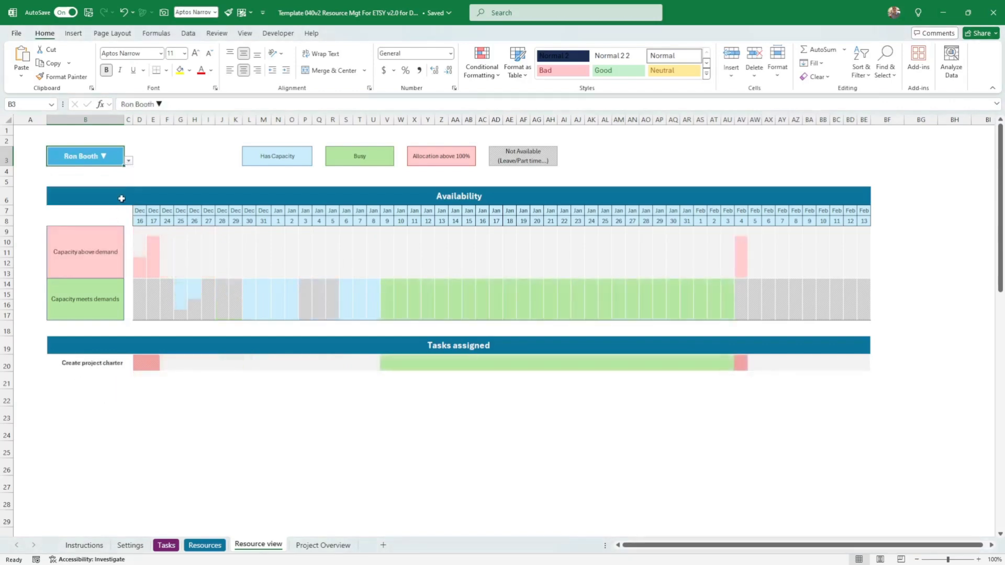
# Step: View the availability and assigned tasks of the sixth, seventh and eighth listed resources in turn
pyautogui.click(128, 161)
pyautogui.click(99, 224)
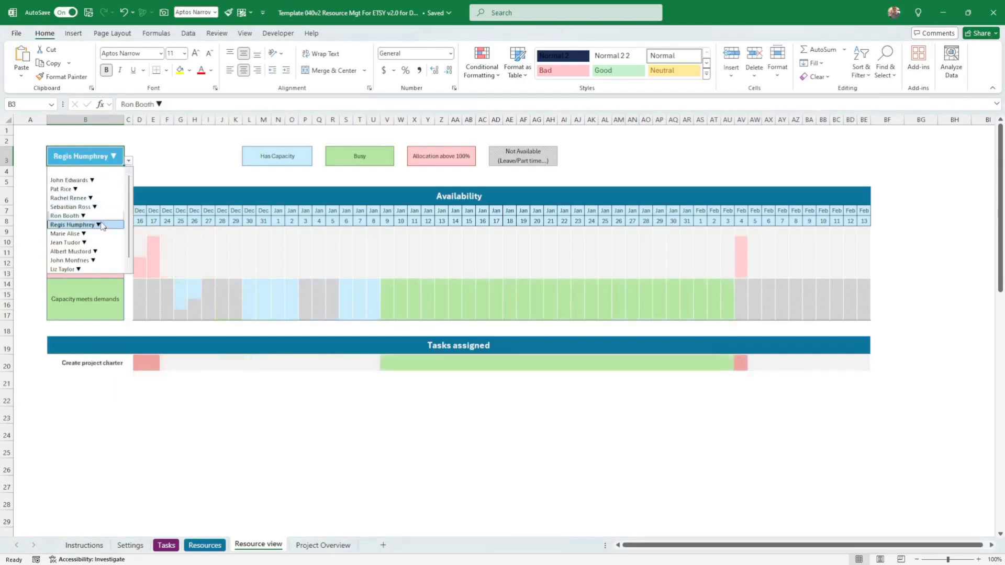
pyautogui.click(129, 161)
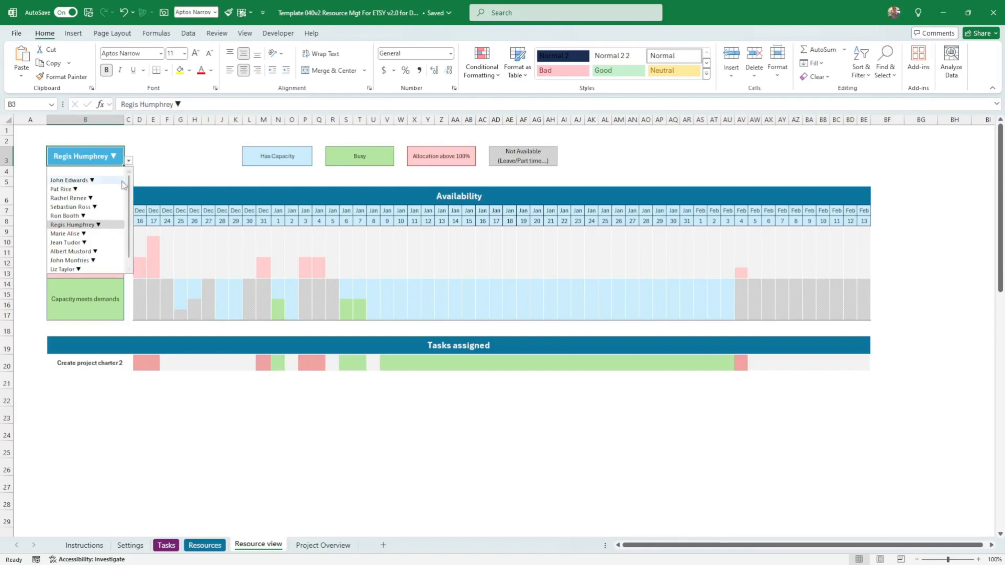
pyautogui.click(99, 230)
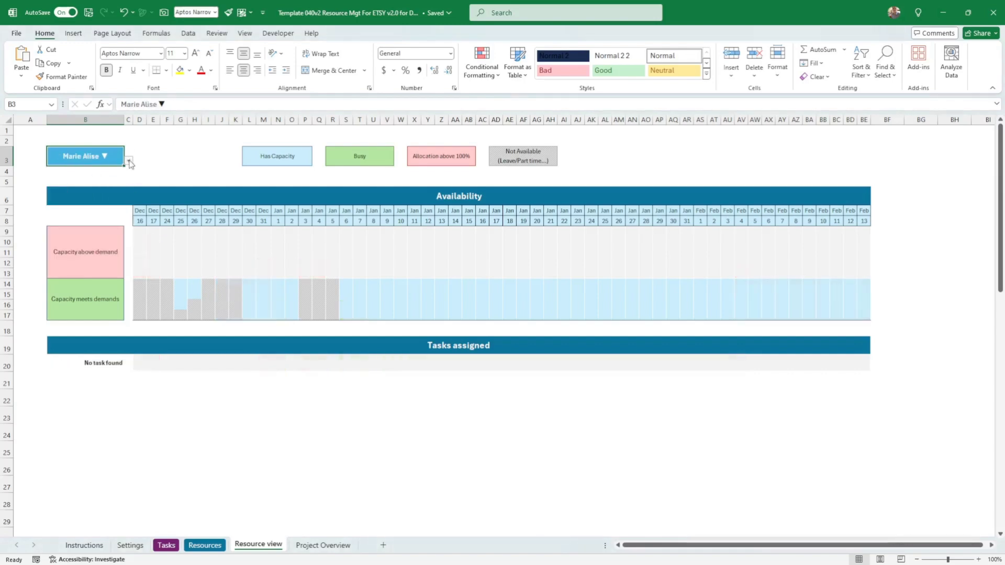
pyautogui.click(128, 161)
pyautogui.click(104, 243)
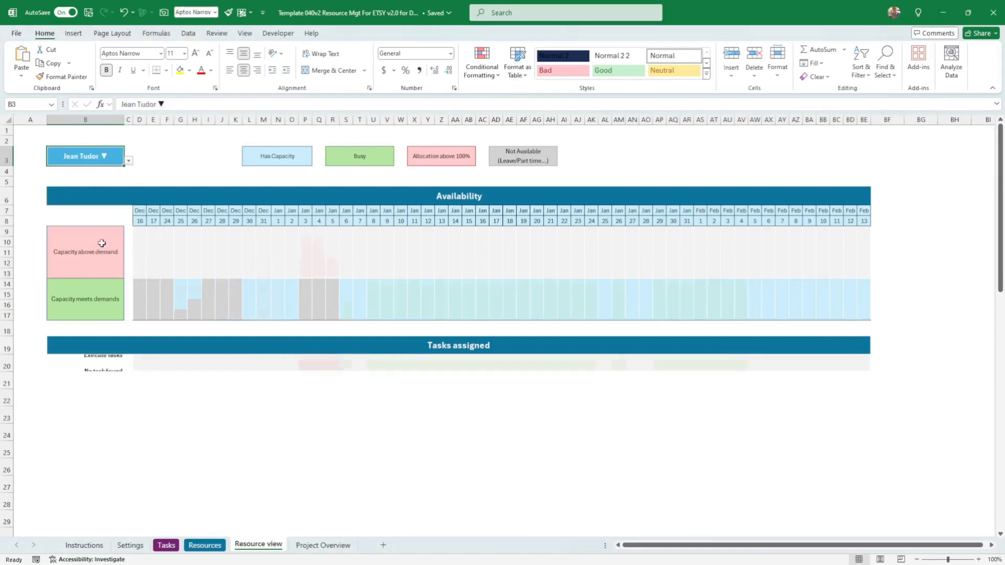
# Step: Go through the ninth, tenth and eleventh listed resources in Resource view, leaving the eleventh selected
pyautogui.click(128, 161)
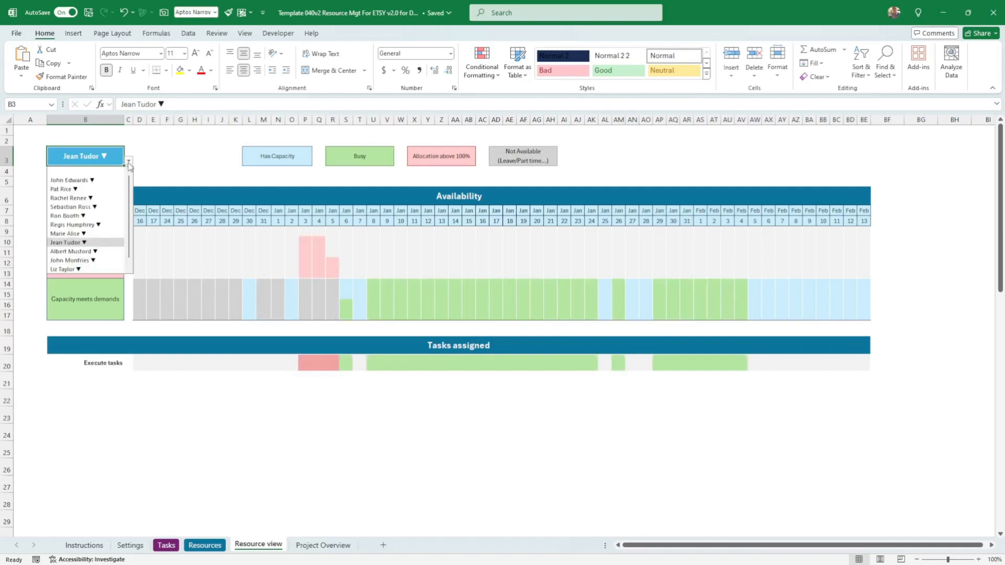
pyautogui.click(107, 253)
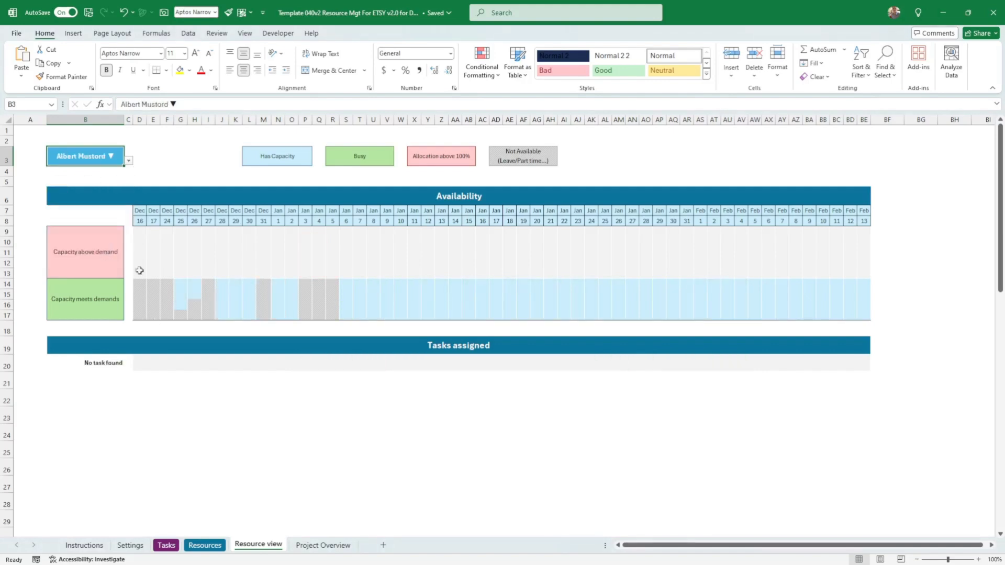
pyautogui.click(128, 161)
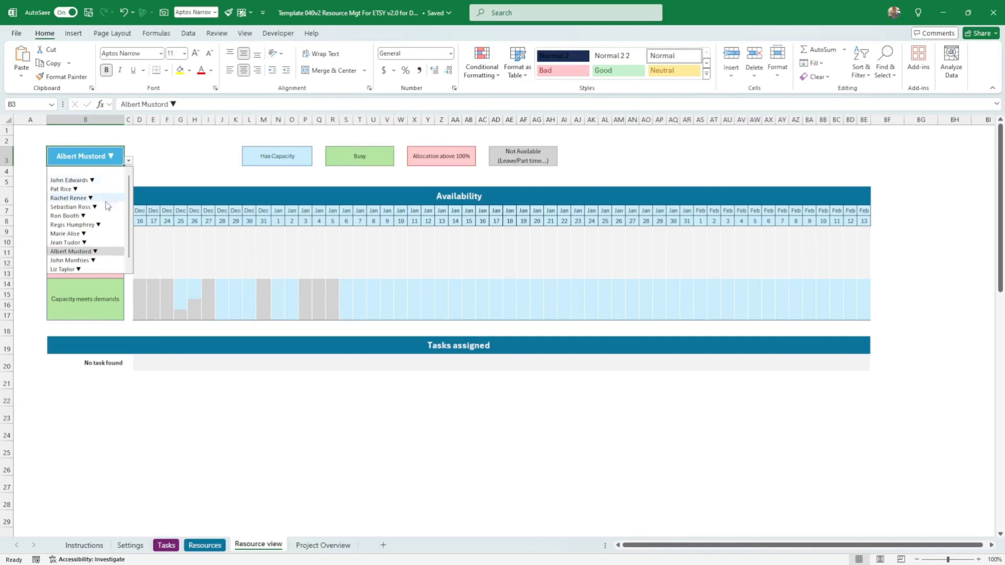
pyautogui.click(91, 256)
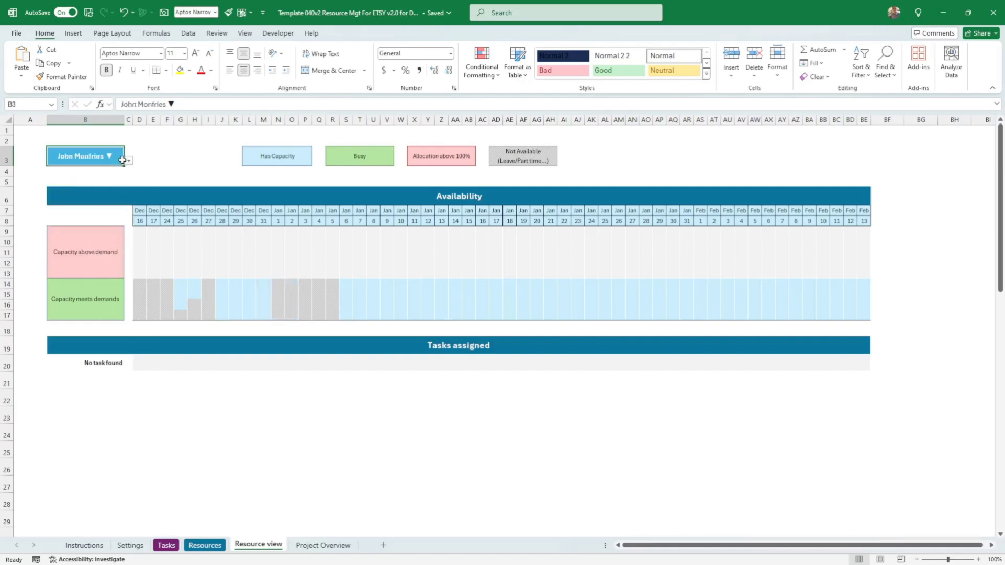
pyautogui.click(128, 160)
pyautogui.click(94, 265)
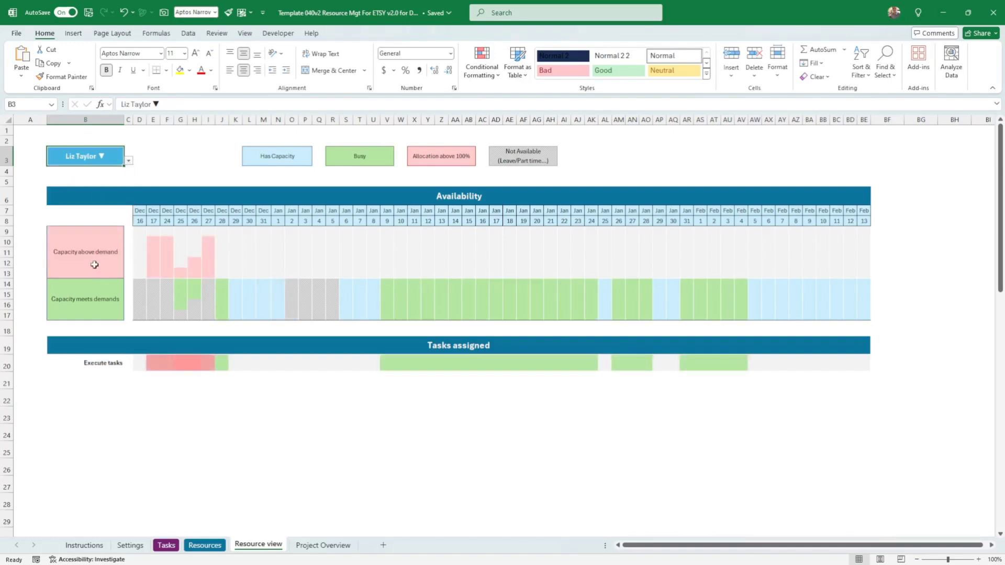
pyautogui.click(169, 413)
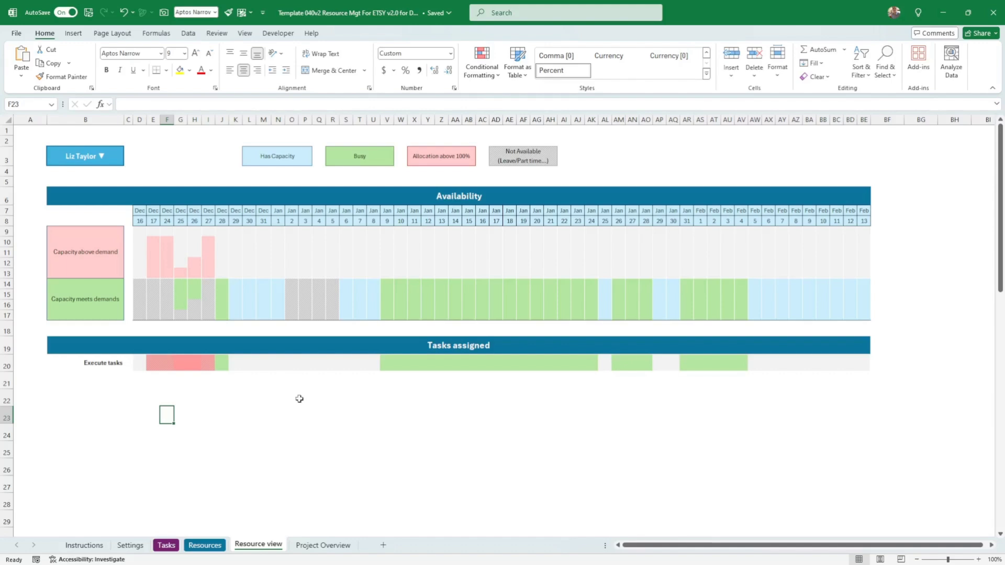
# Step: Examine the Overall Task Resourcing chart on the Project Overview sheet and compare it with the Tasks sheet
pyautogui.click(313, 547)
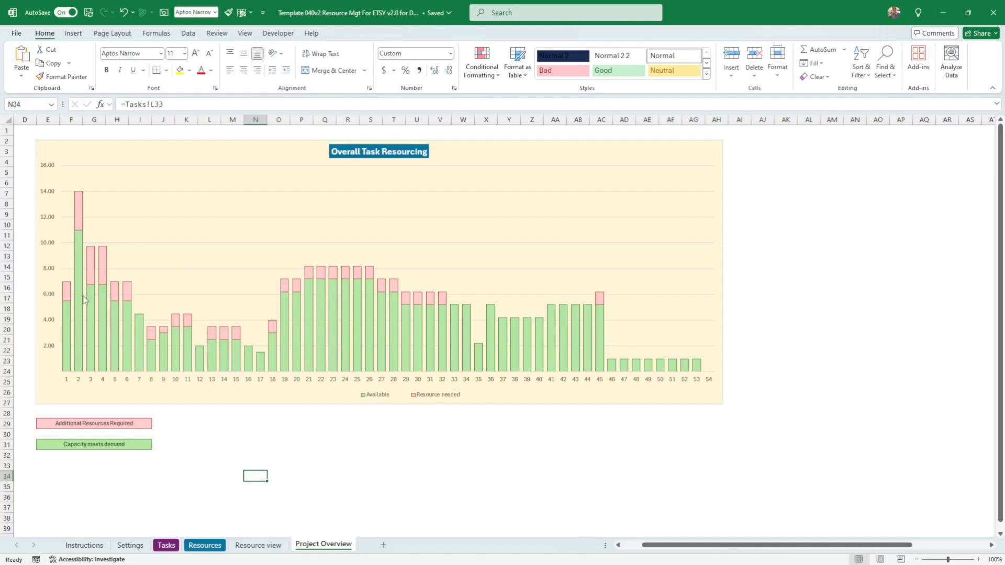
pyautogui.moveTo(84, 363)
pyautogui.click(213, 425)
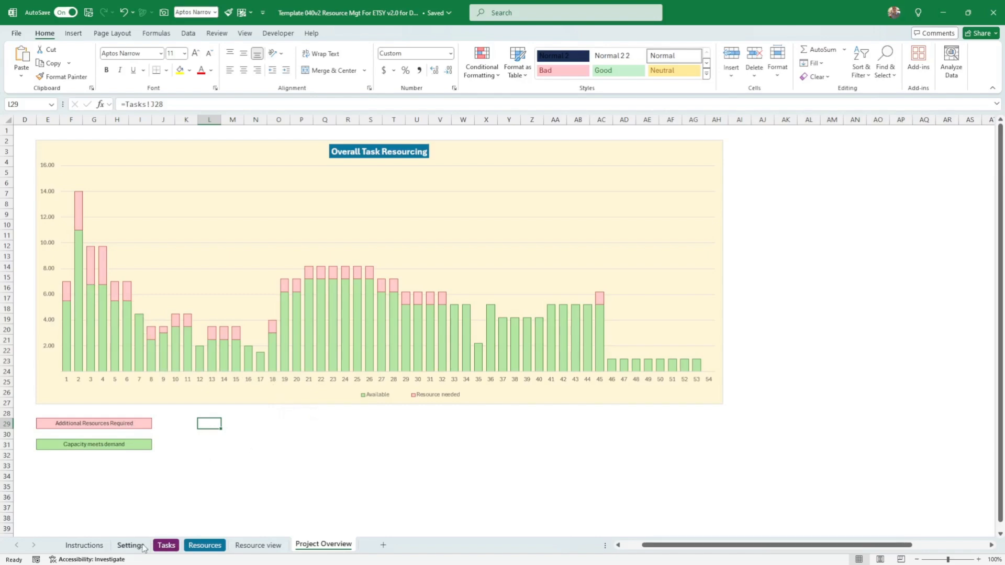
pyautogui.click(167, 546)
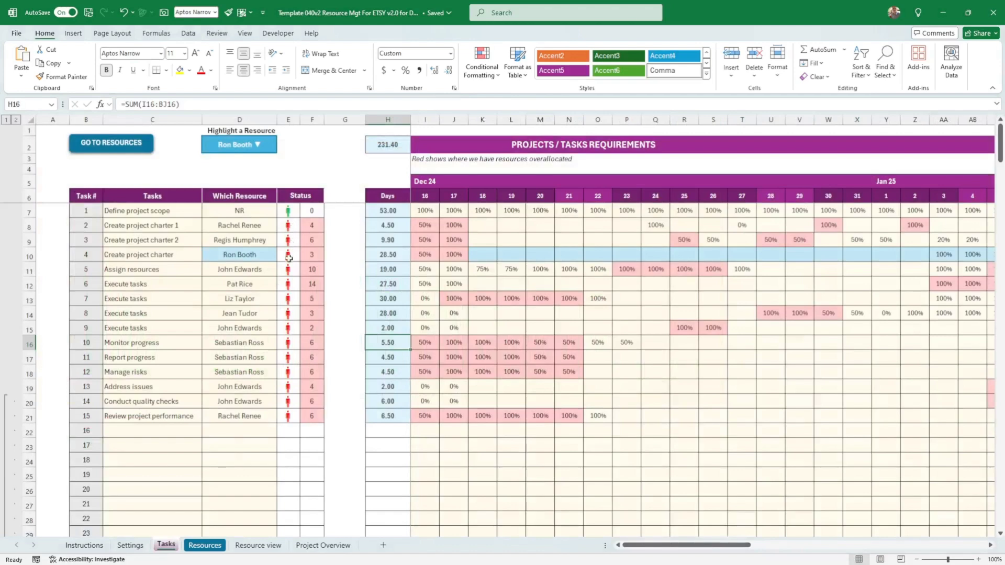
pyautogui.click(324, 546)
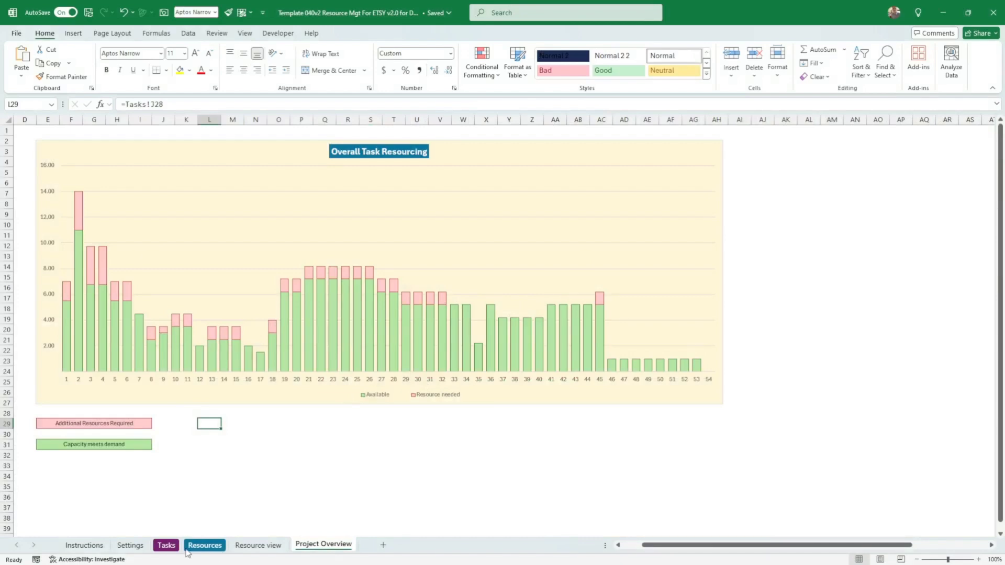
# Step: Show the Resource Over/Under Allocation table on the Resources sheet for late December
pyautogui.click(203, 546)
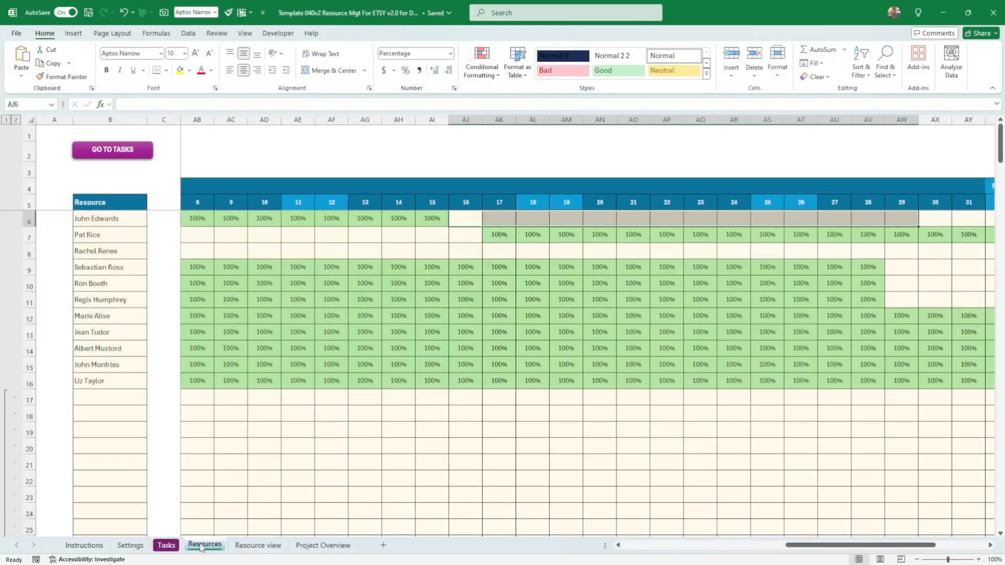
pyautogui.moveTo(320, 403); pyautogui.dragTo(58, 403)
pyautogui.moveTo(377, 365); pyautogui.dragTo(63, 333)
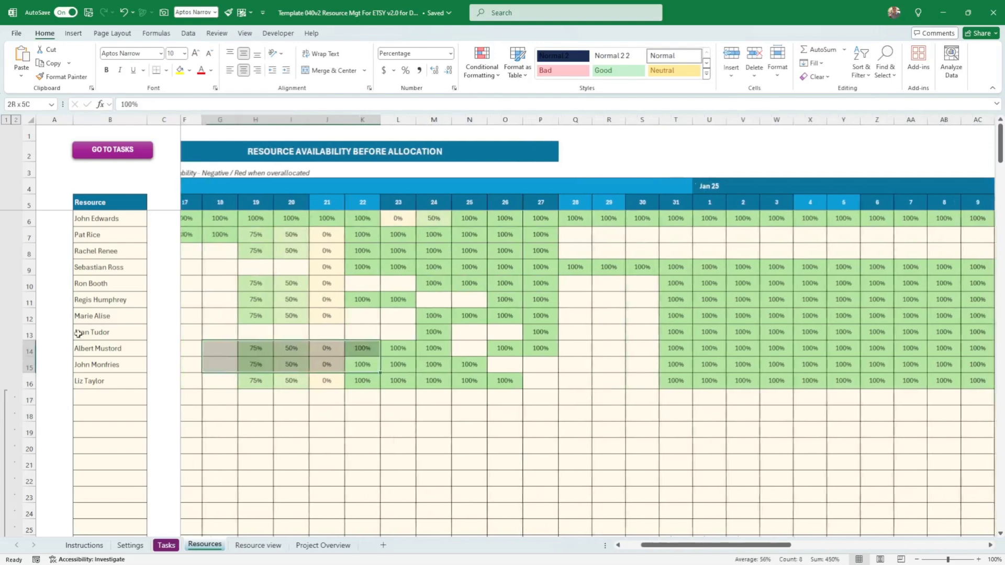
pyautogui.scroll(-7, 256, 325)
pyautogui.scroll(2, 256, 325)
pyautogui.scroll(-1, 256, 325)
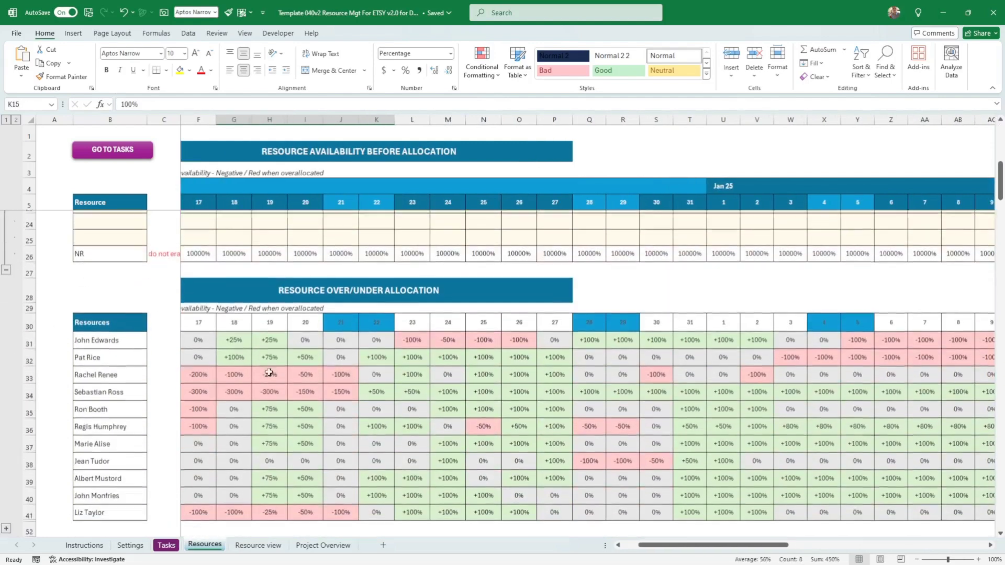
# Step: Examine the fourth and fifth resources' over/under allocation from Dec 16 to Dec 19
pyautogui.click(256, 414)
pyautogui.moveTo(273, 407); pyautogui.dragTo(84, 387)
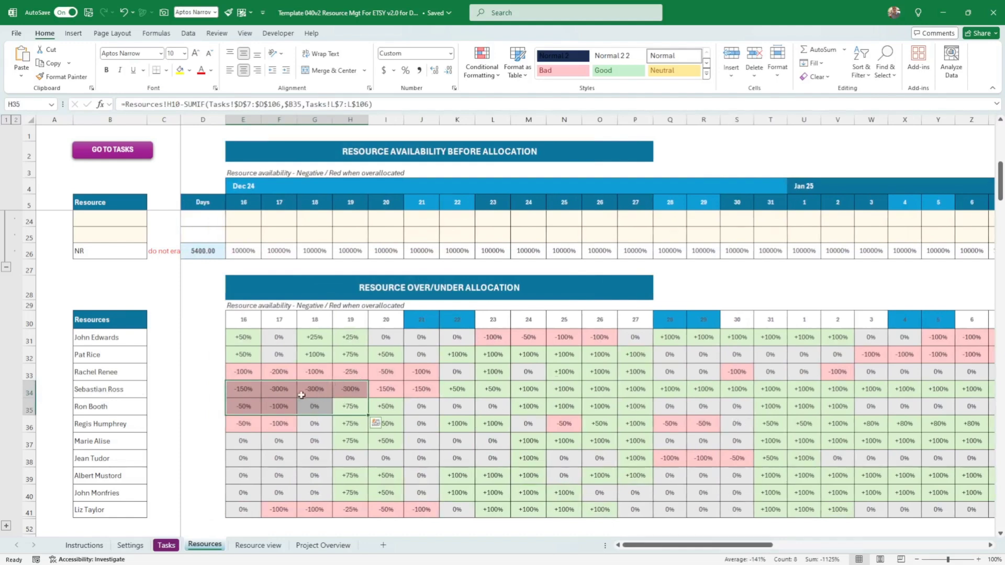
pyautogui.click(242, 391)
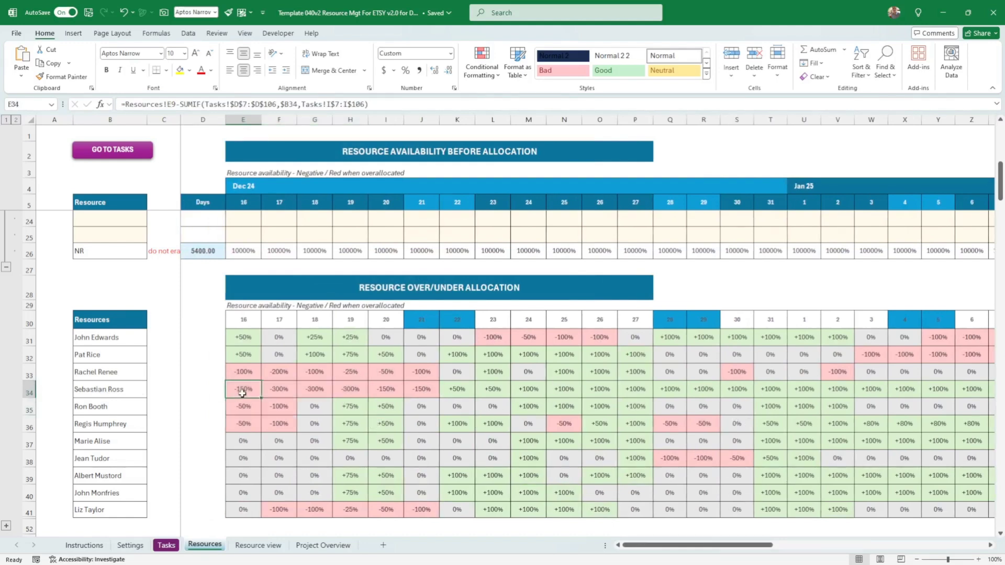
# Step: Look through the Tasks and Settings sheets and read the guide on the Instructions sheet
pyautogui.click(163, 547)
pyautogui.click(131, 546)
pyautogui.click(87, 546)
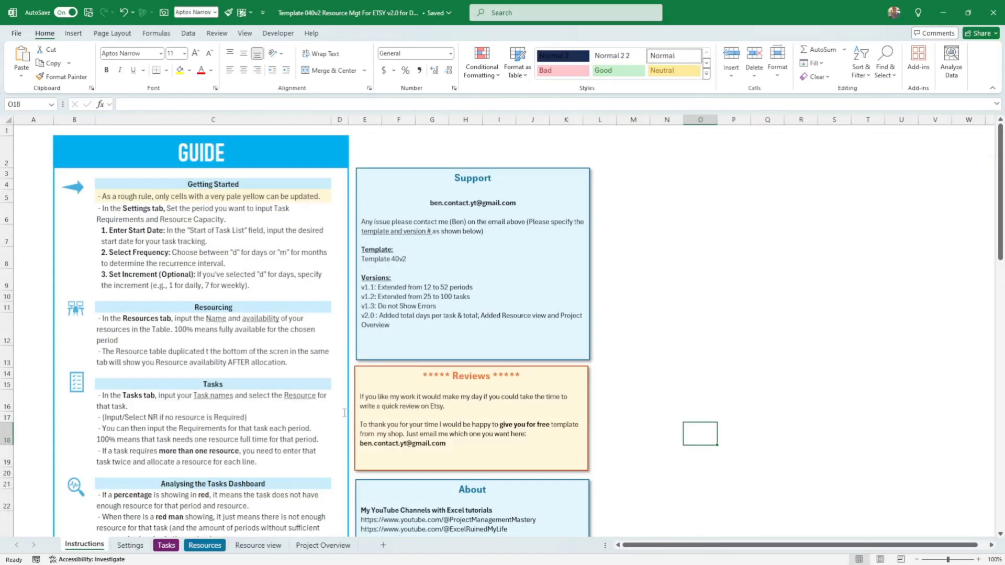
pyautogui.scroll(-1, 160, 528)
pyautogui.scroll(-2, 160, 528)
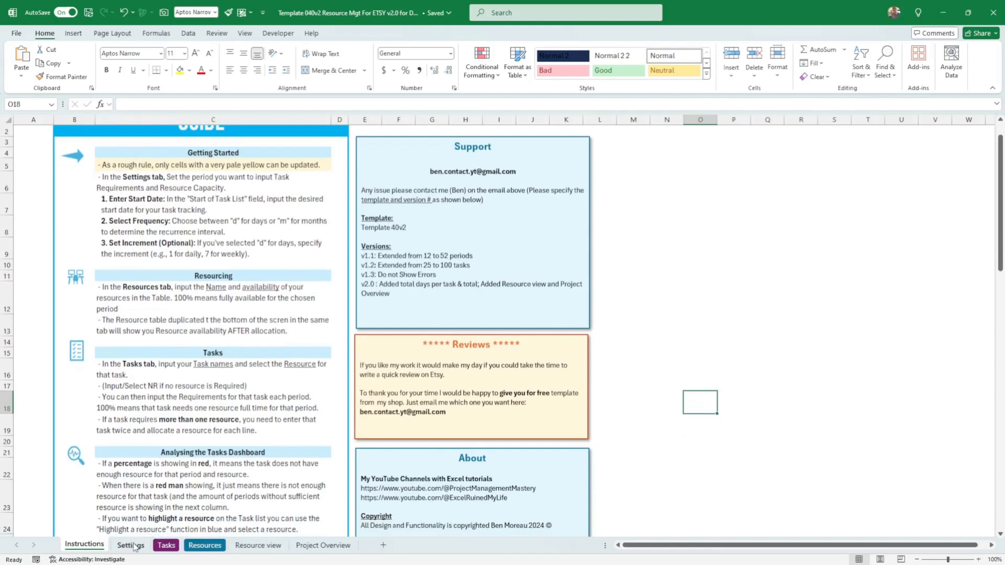
# Step: Glance at the Settings sheet and return to the Tasks sheet
pyautogui.click(135, 546)
pyautogui.click(161, 545)
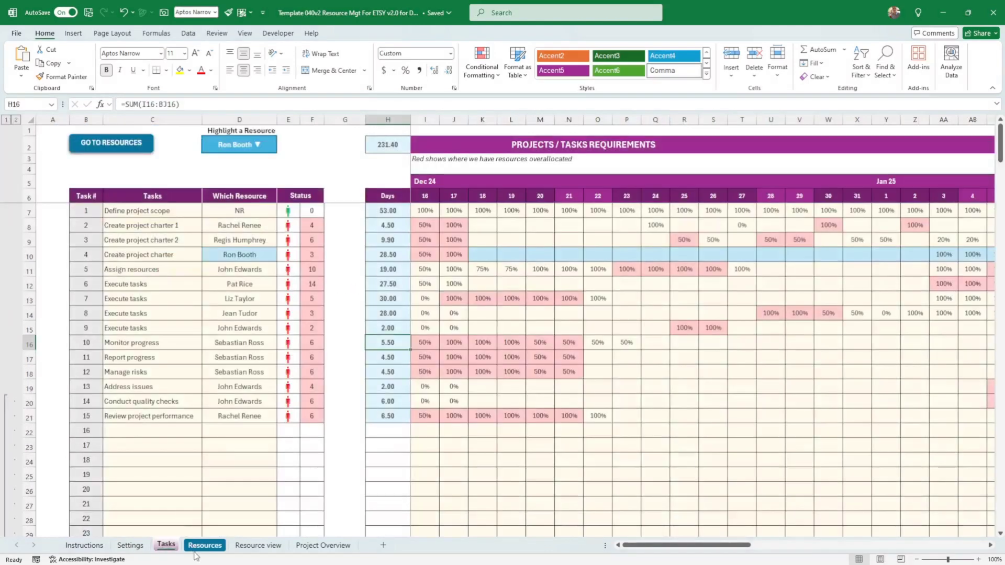